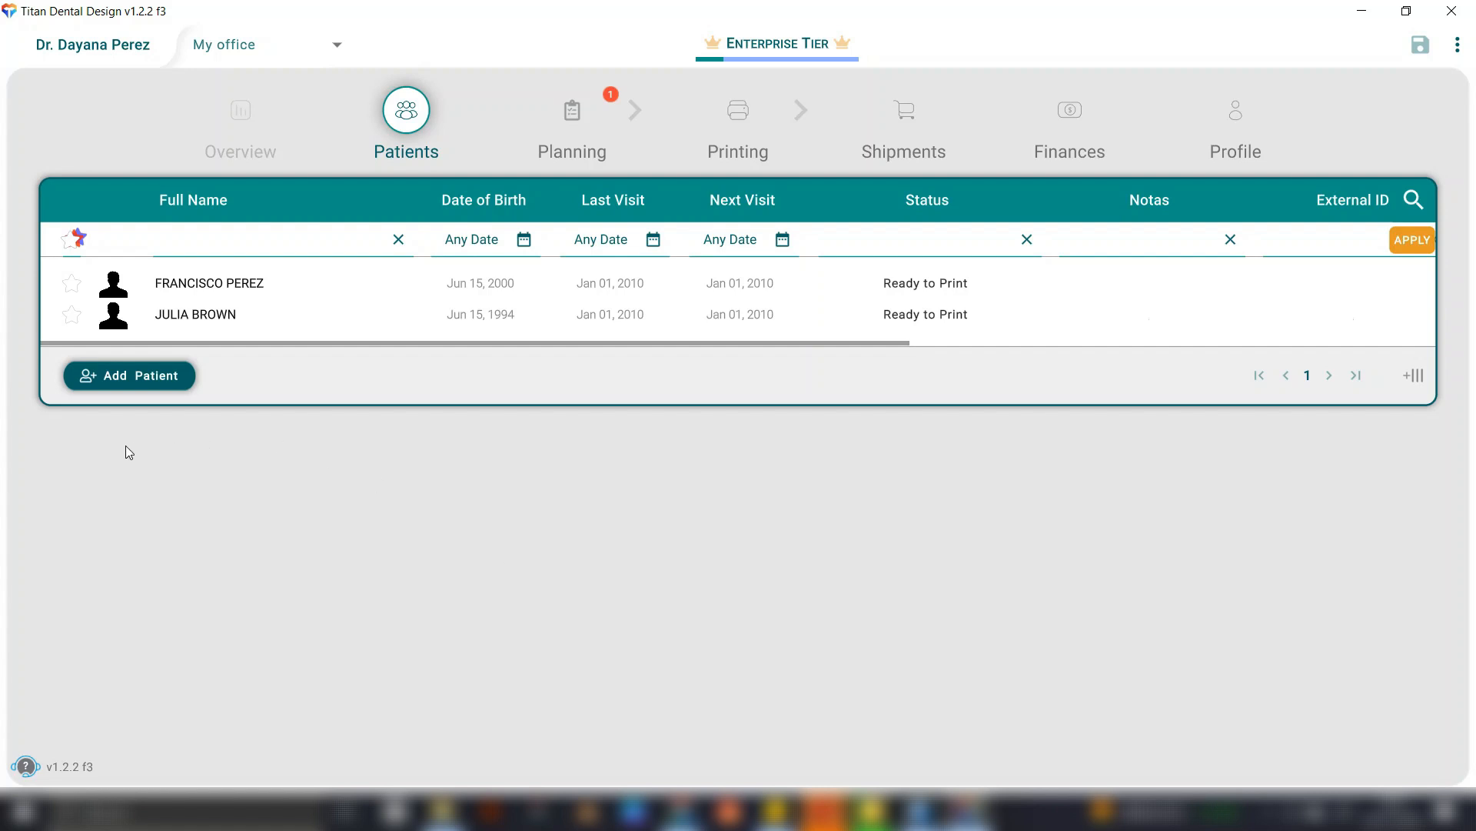
Create a new patient record with the patient's first and last name and the gender set to Male.
{"action": "left_click", "coordinate": [127, 376]}
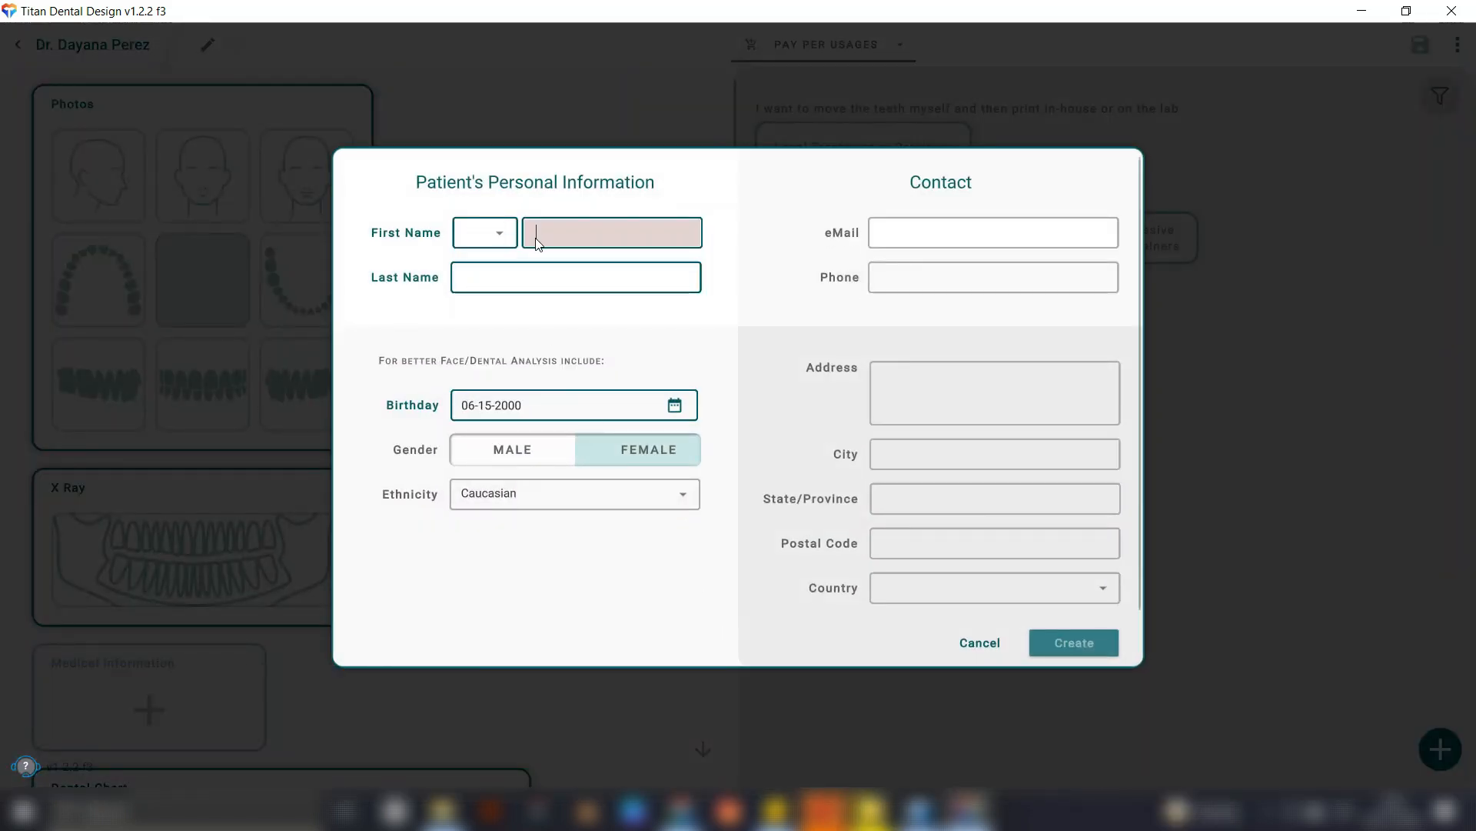
{"action": "left_click", "coordinate": [527, 277]}
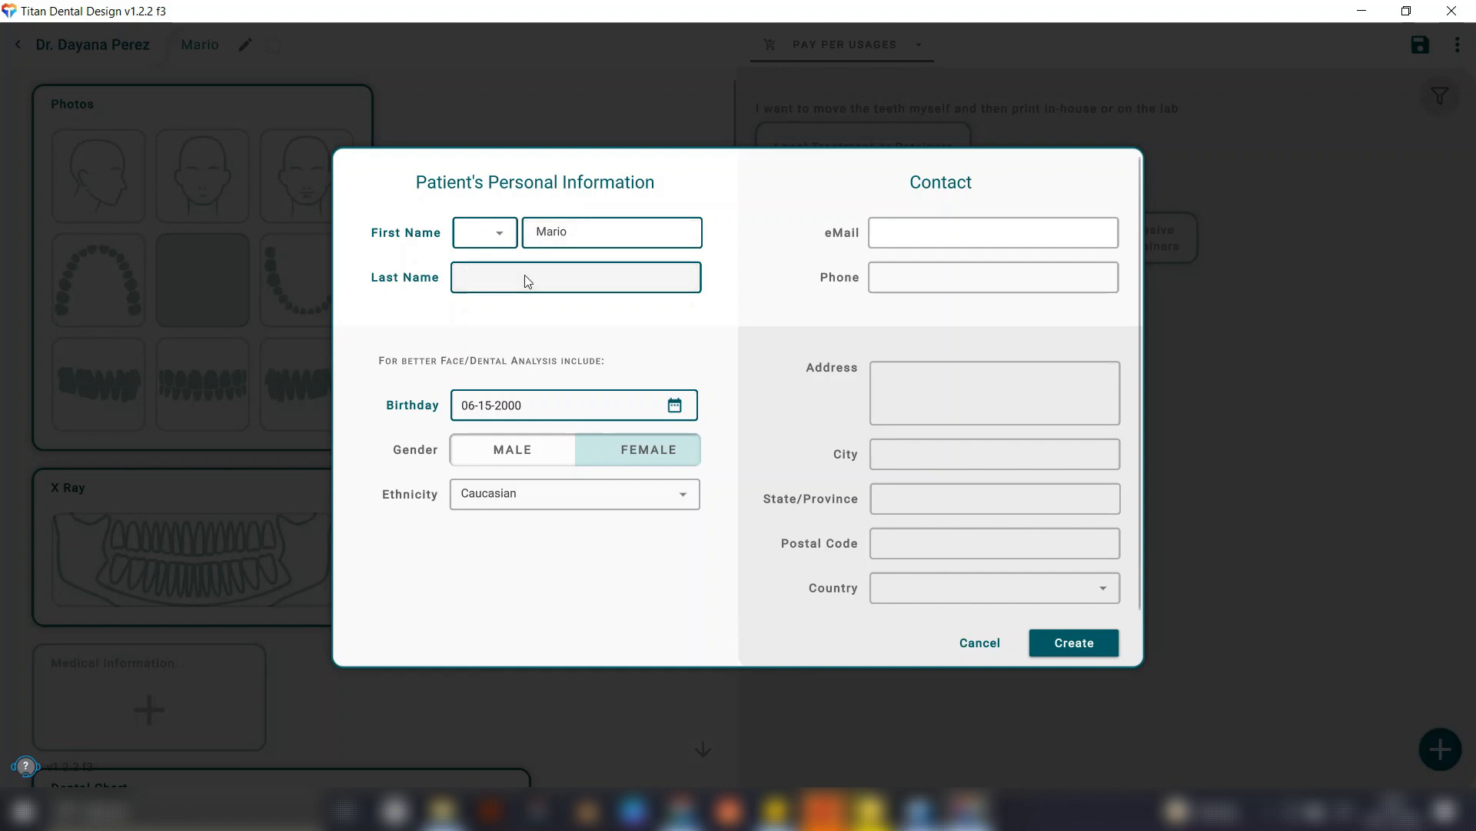
{"action": "left_click", "coordinate": [517, 449]}
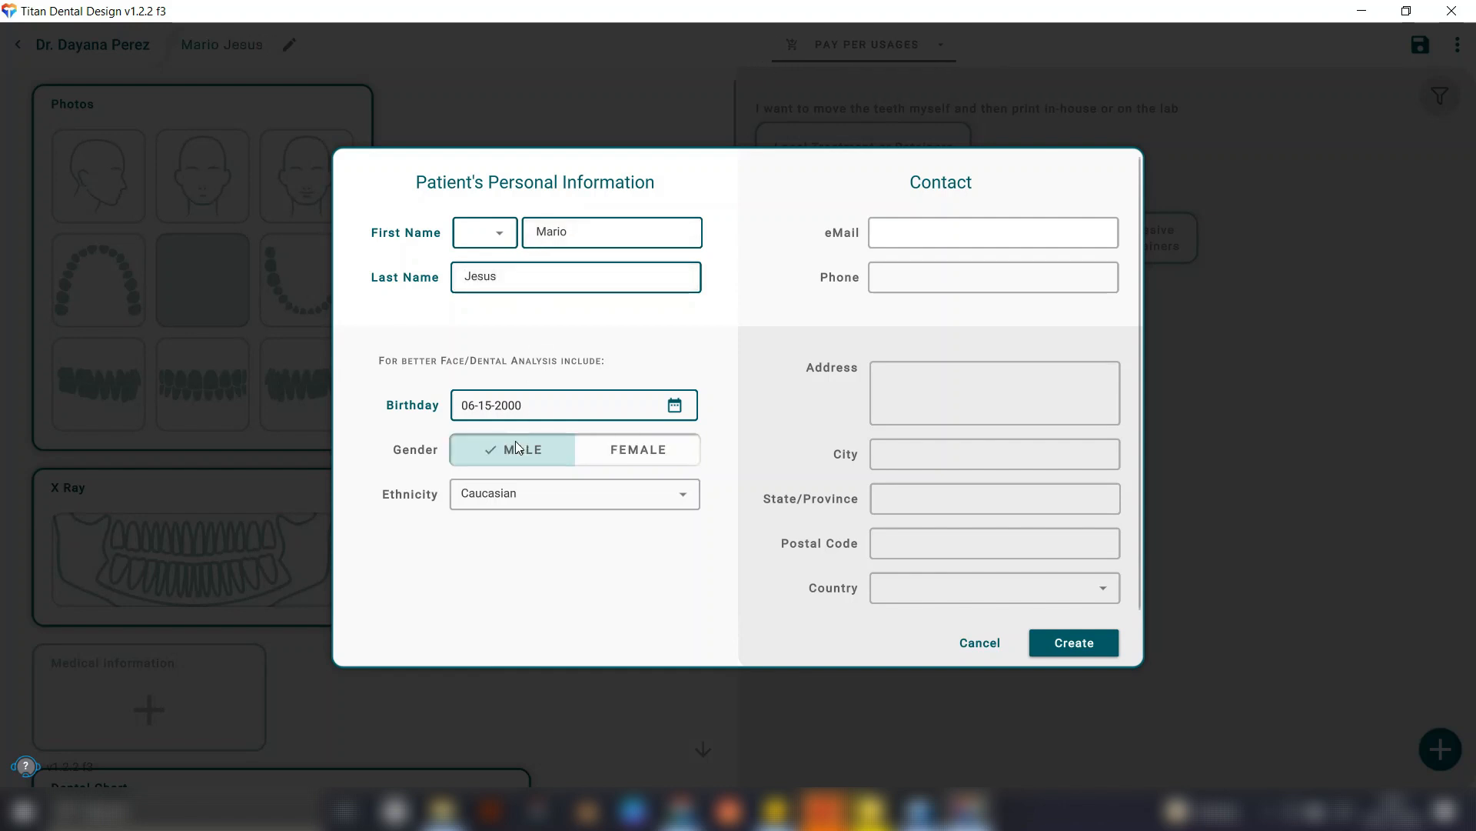
{"action": "left_click", "coordinate": [1086, 643]}
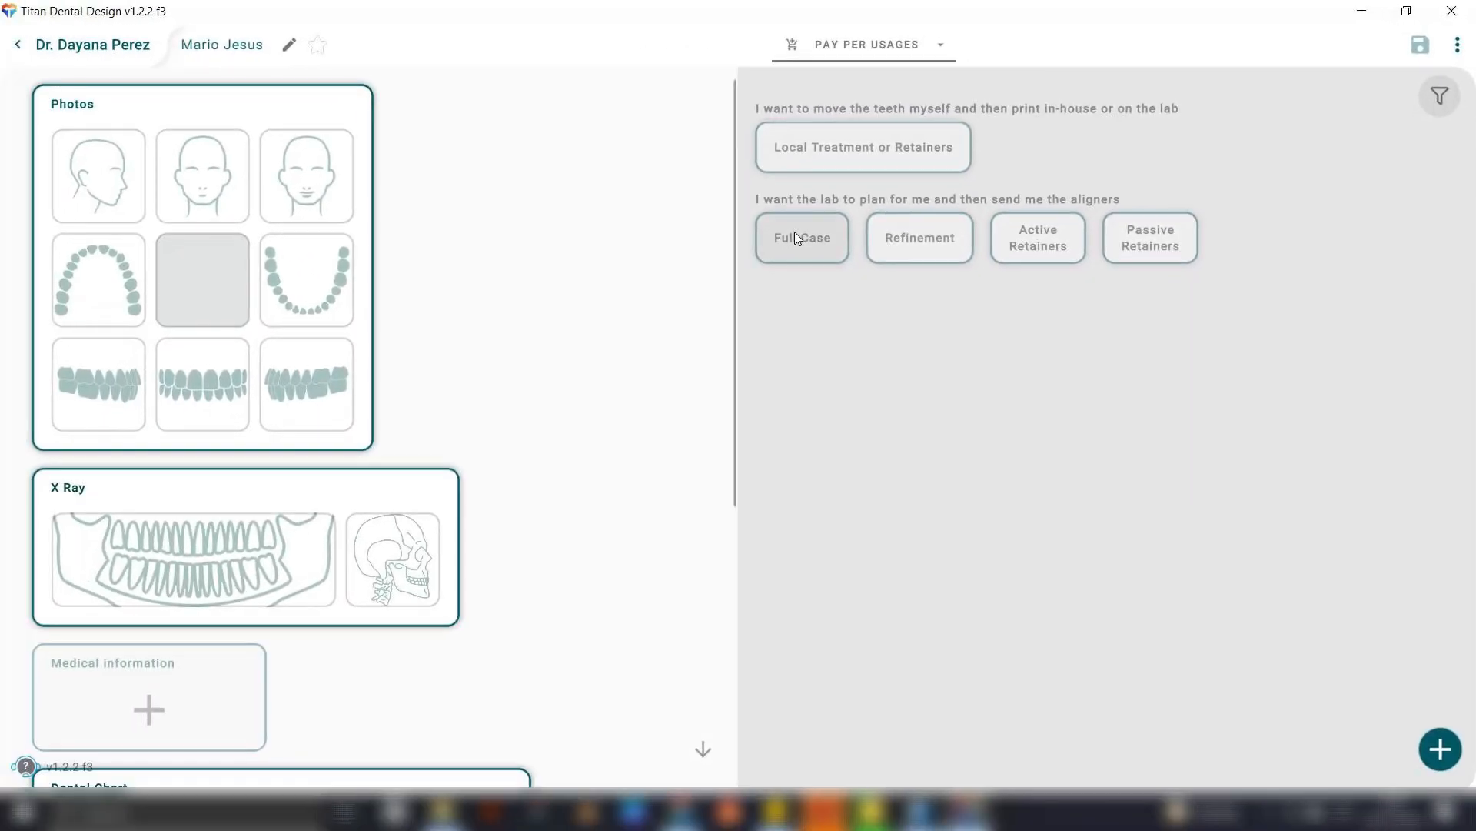
Start a Full Case for lab planning and import the upper and lower shell occlusion scans as maxilla and mandible.
{"action": "left_click", "coordinate": [795, 232]}
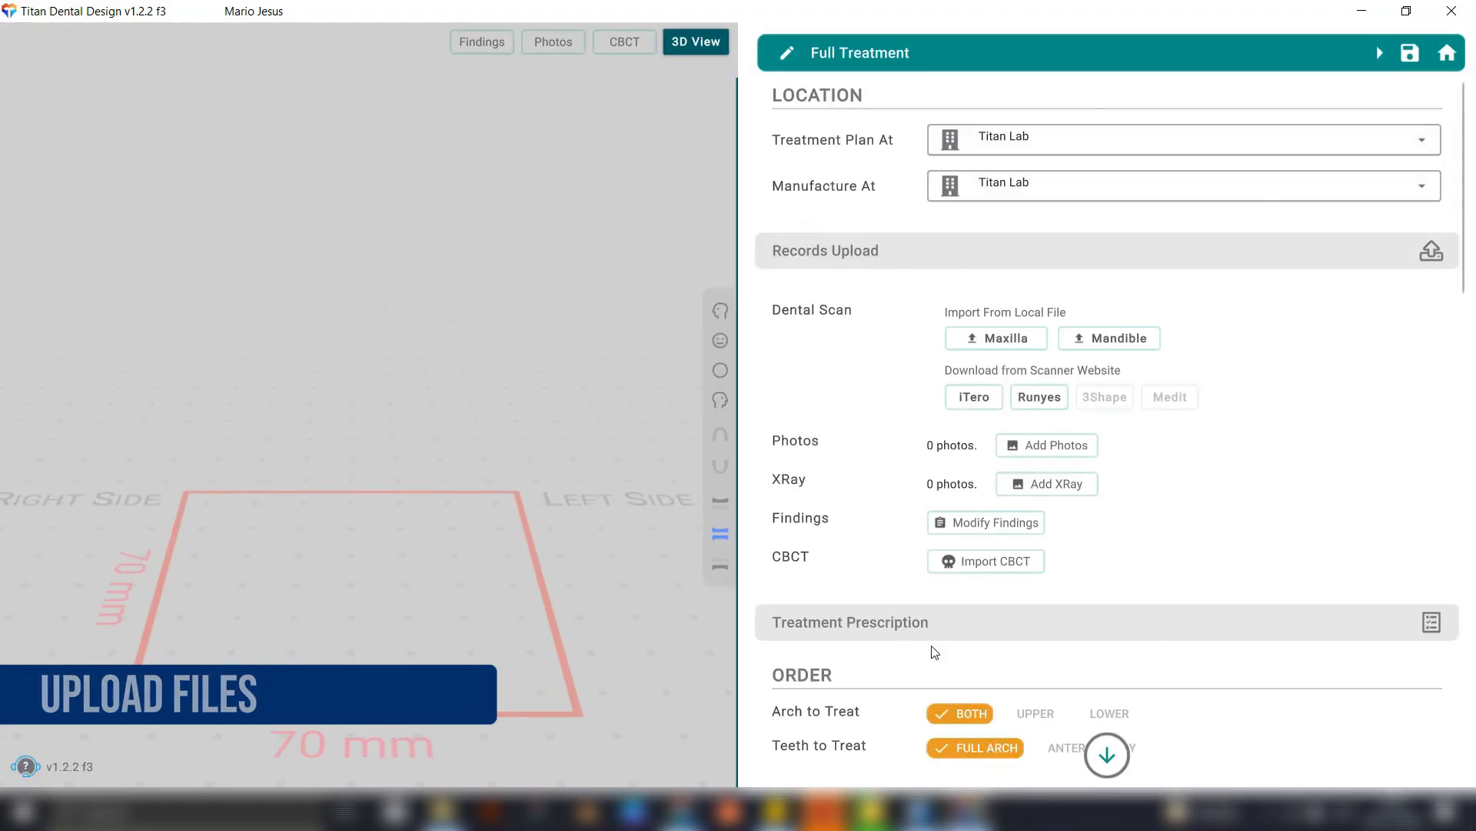
{"action": "left_click", "coordinate": [1029, 346]}
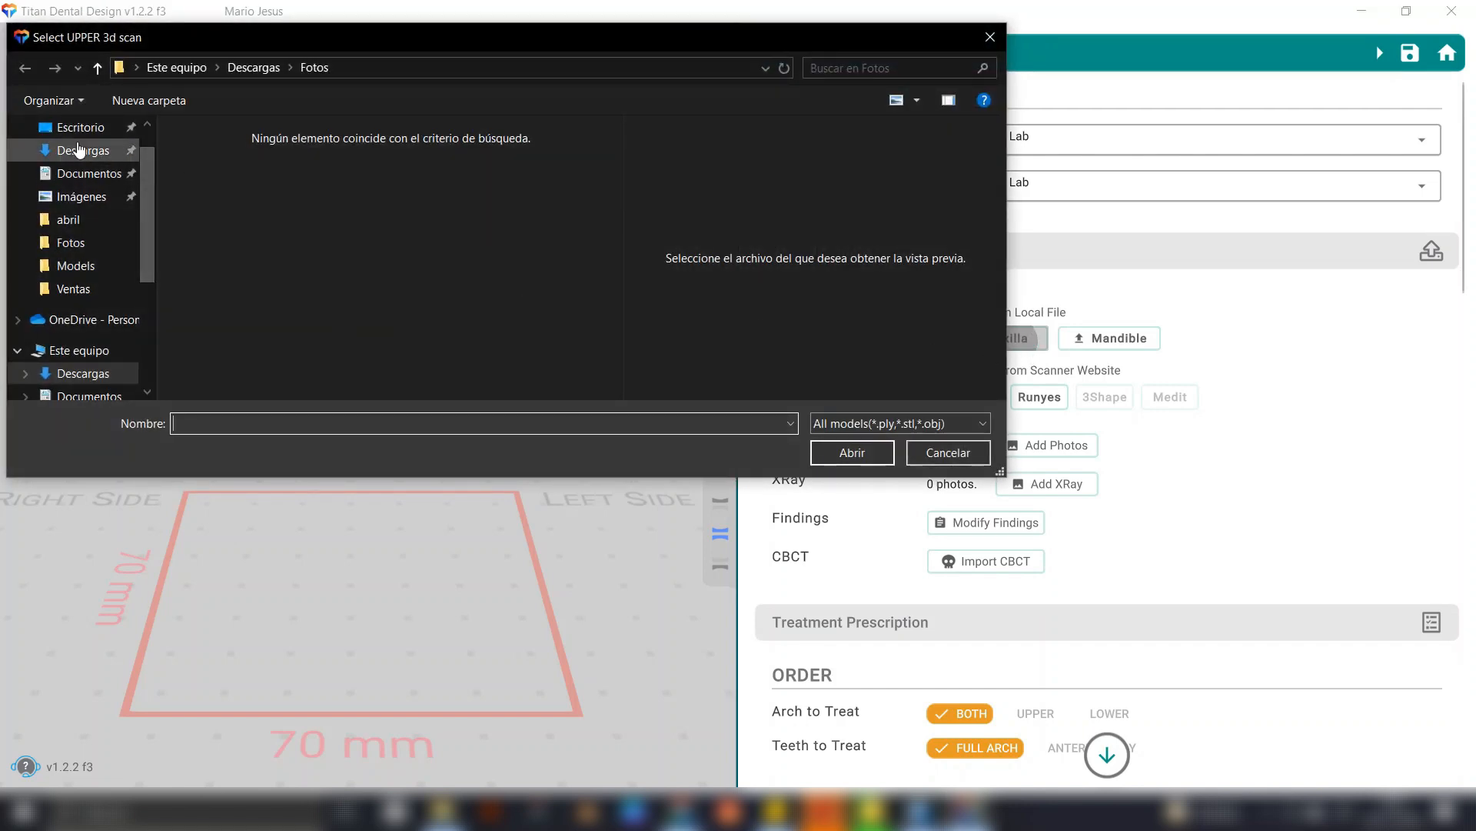
{"action": "left_click_drag", "start_coordinate": [154, 213], "coordinate": [154, 192]}
{"action": "left_click", "coordinate": [83, 187]}
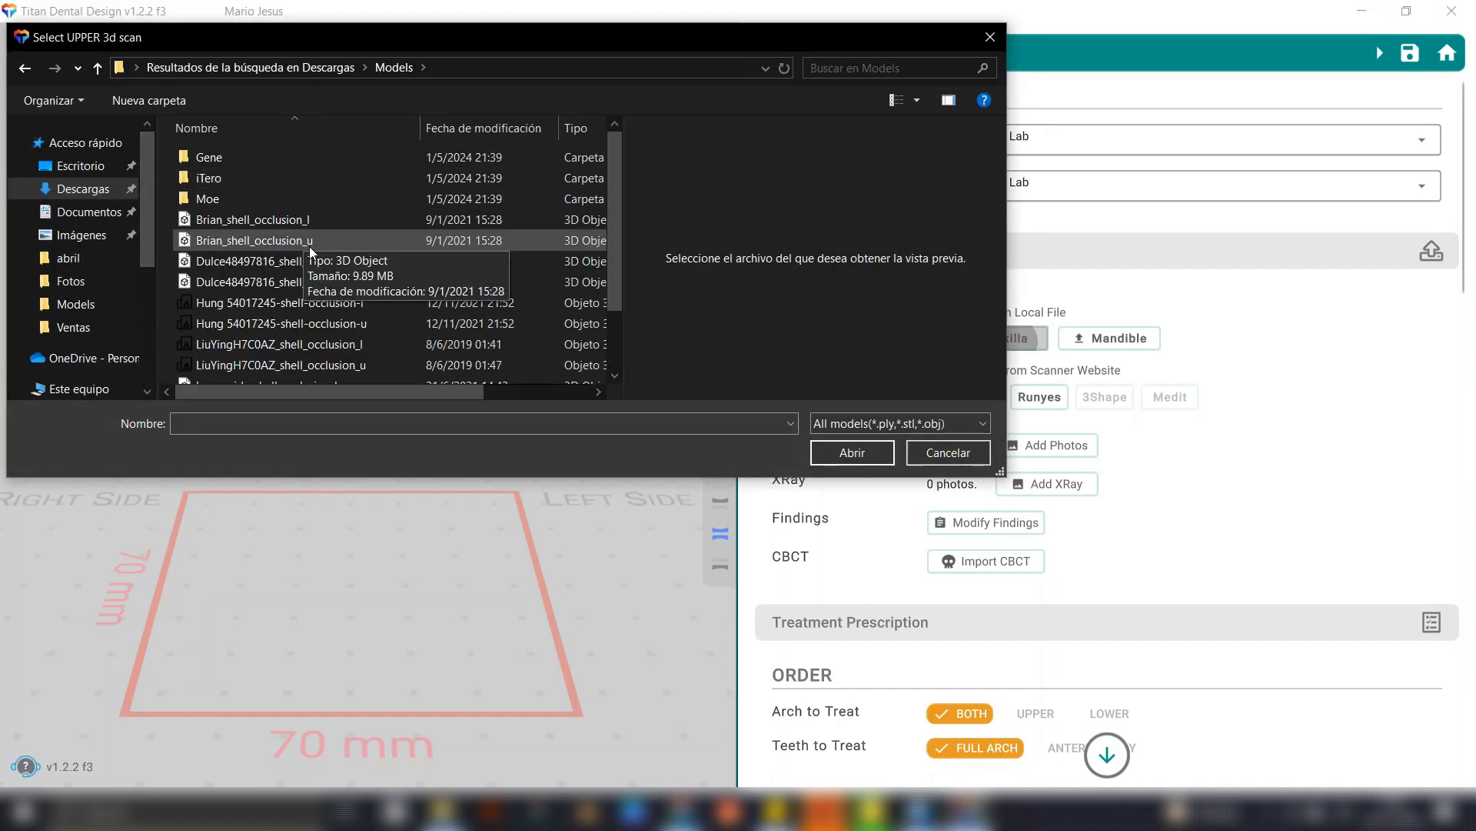
{"action": "double_click", "coordinate": [309, 238]}
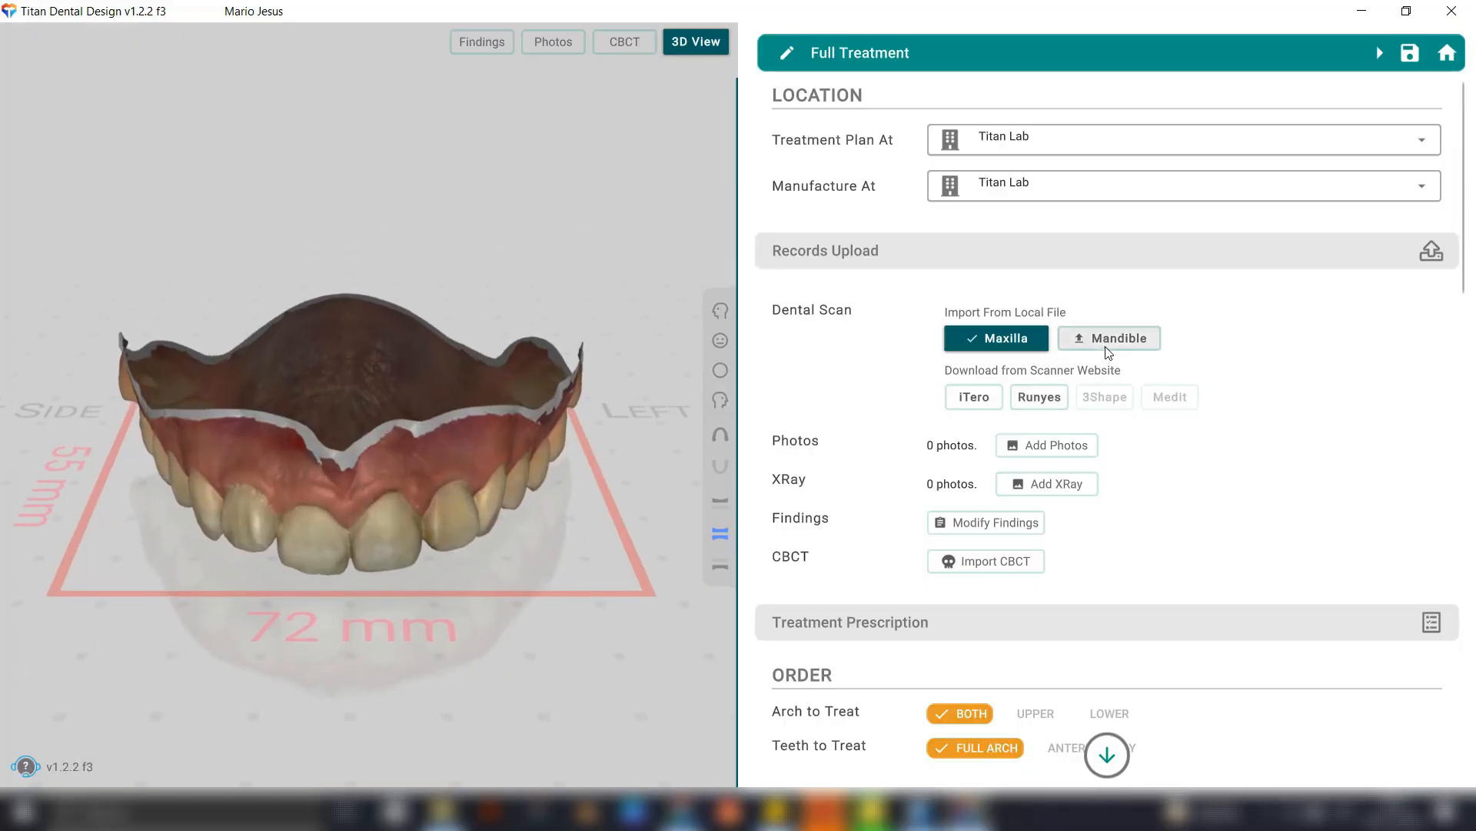
{"action": "left_click", "coordinate": [1108, 340]}
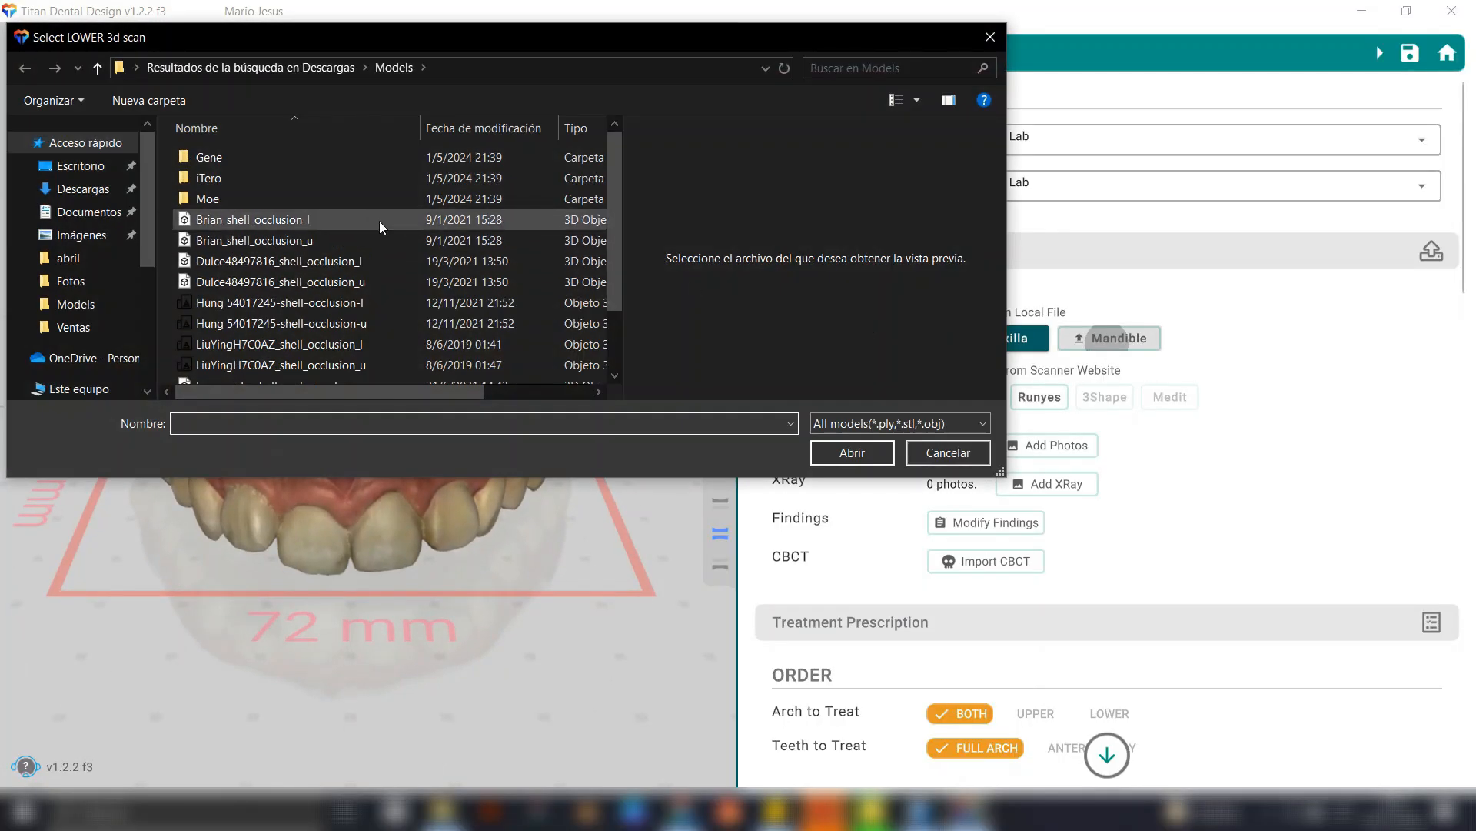
{"action": "double_click", "coordinate": [363, 228]}
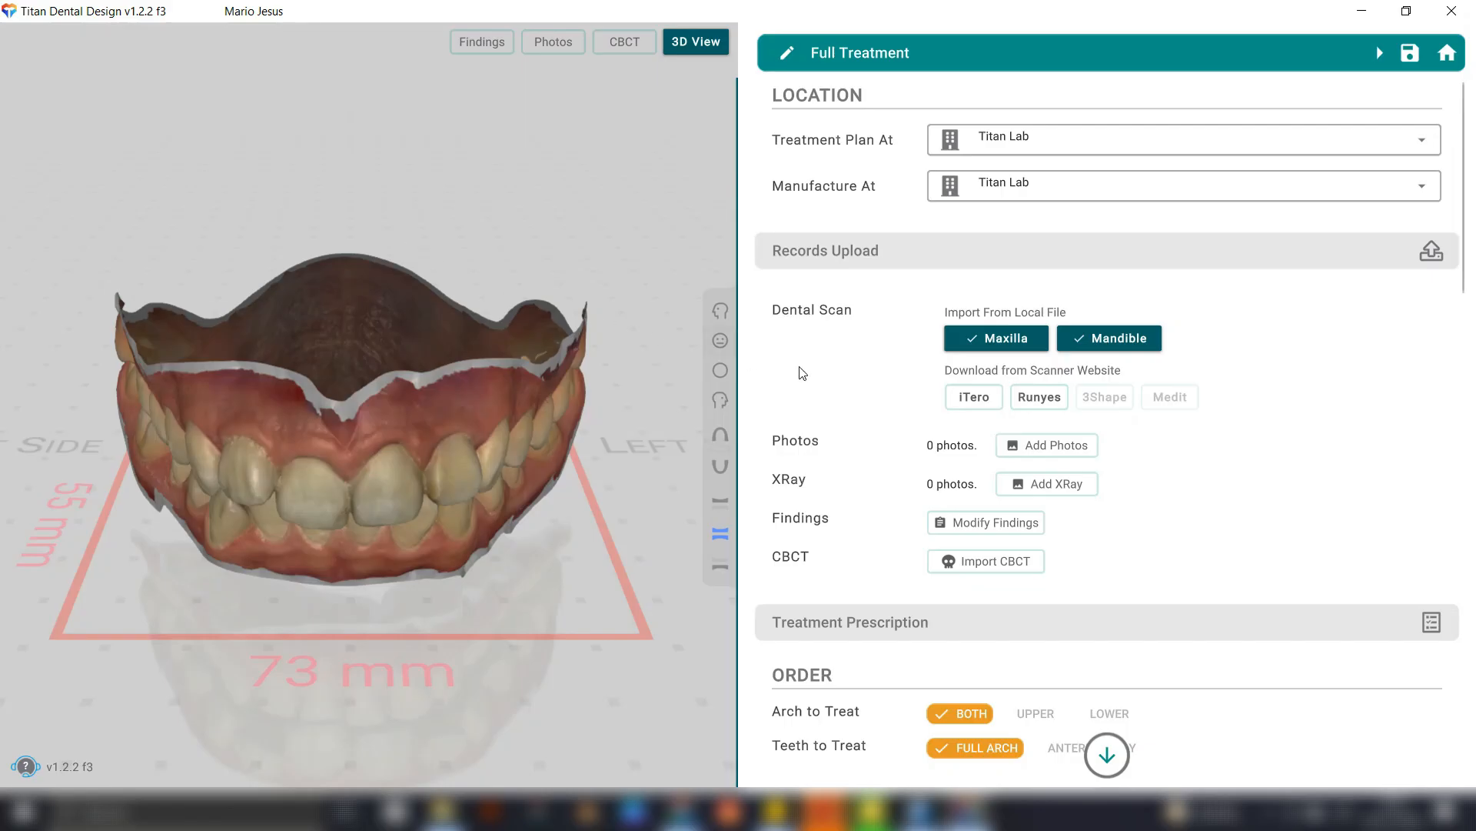
Add the patient's face and intraoral photos to the case records, starting with the Face_RightProfile image in the right profile slot.
{"action": "left_click", "coordinate": [1046, 452]}
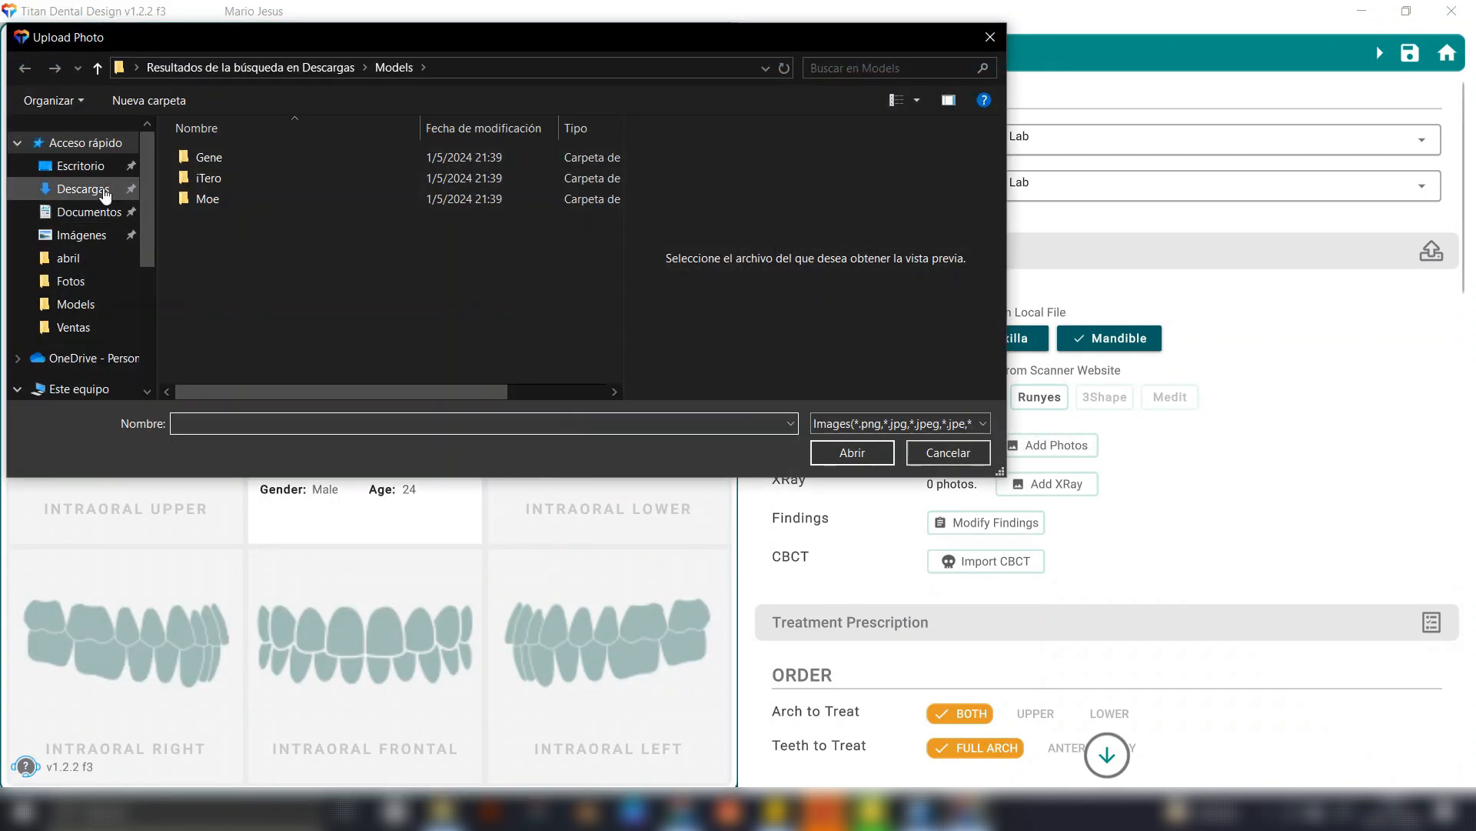
{"action": "left_click", "coordinate": [106, 190]}
{"action": "double_click", "coordinate": [222, 178]}
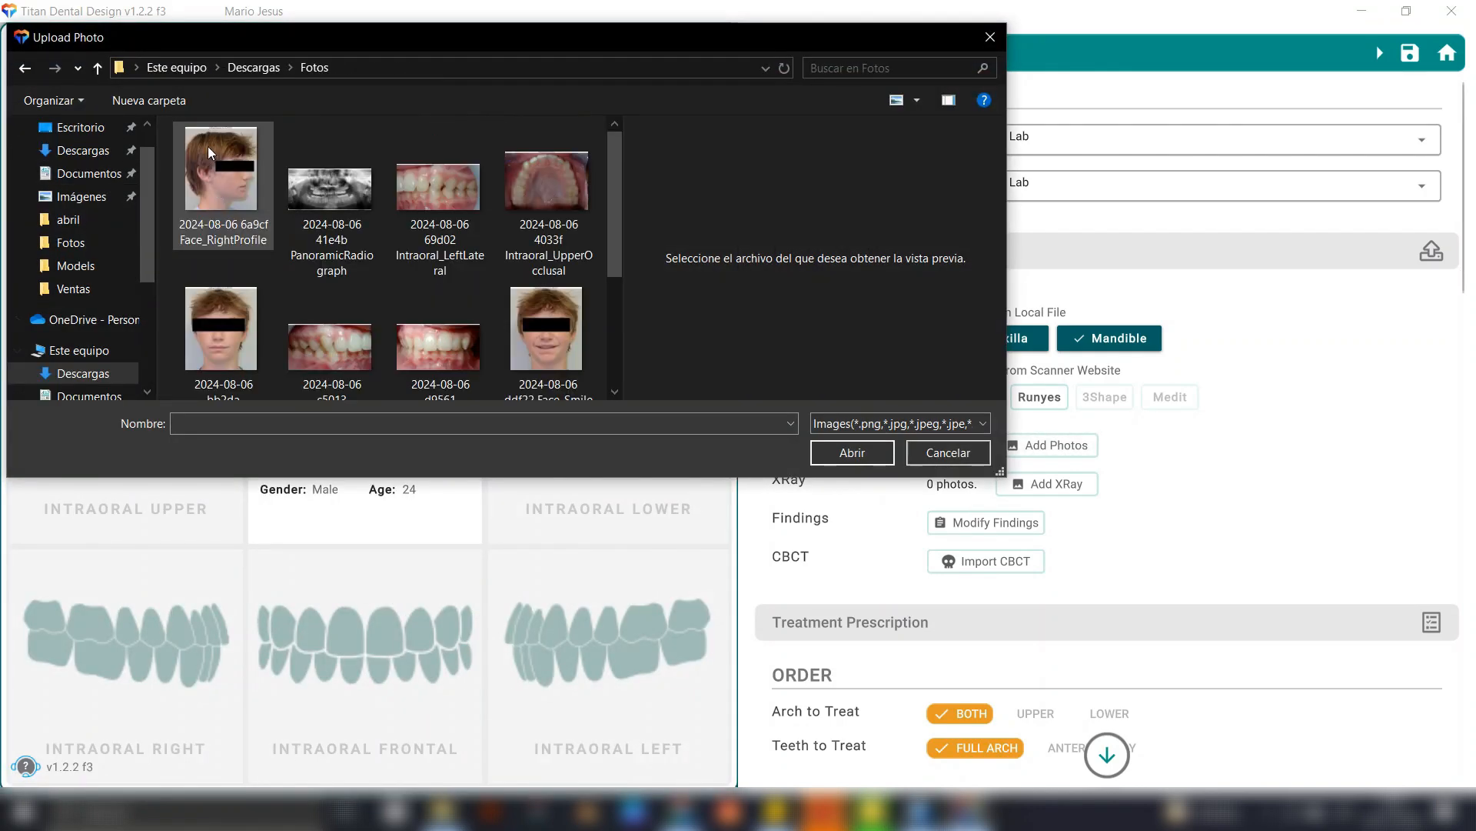
{"action": "double_click", "coordinate": [222, 178]}
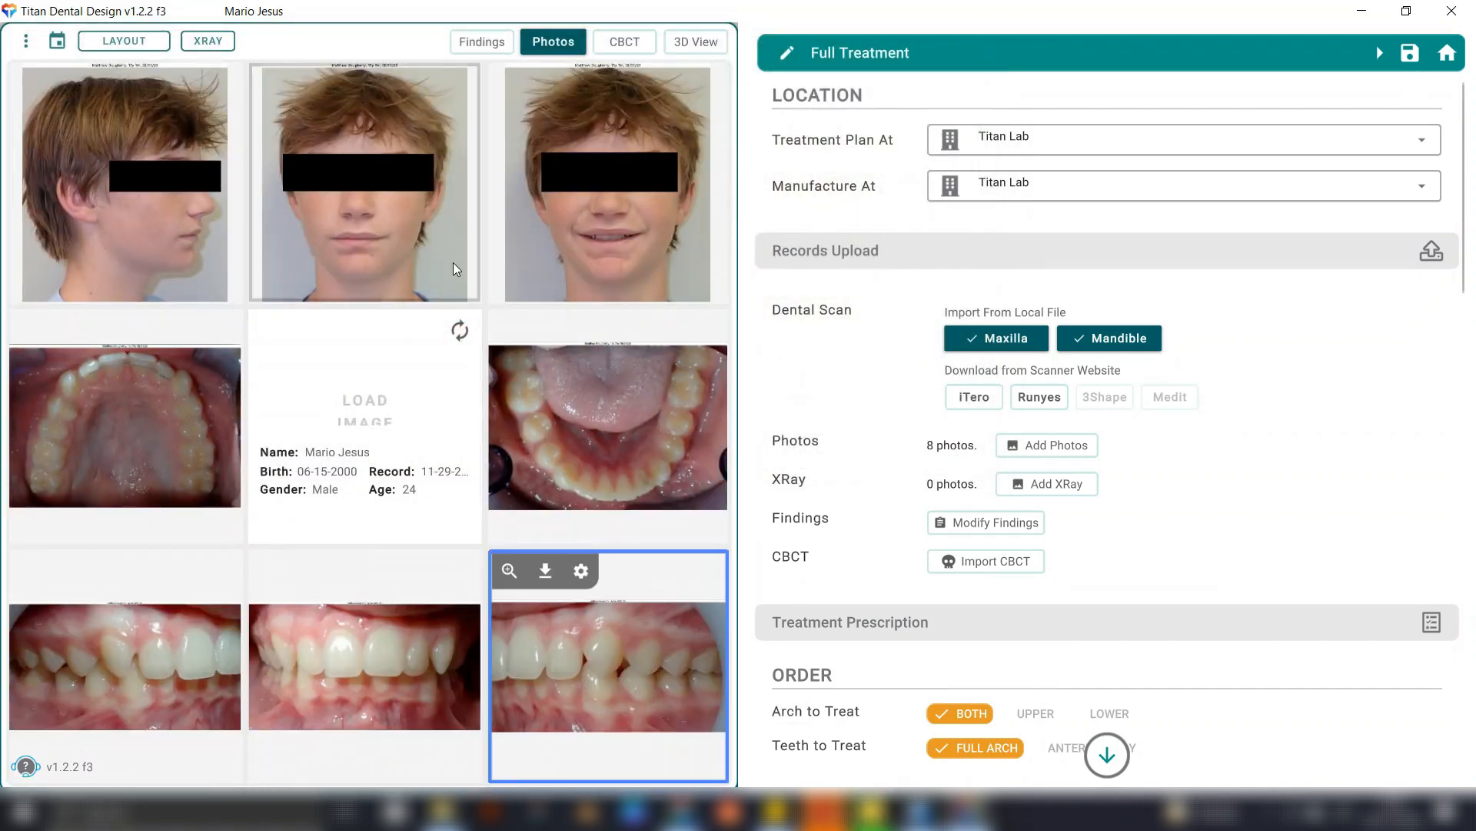
Add the PanoramicRadiograph image to the X-ray records of the case.
{"action": "left_click", "coordinate": [1046, 481]}
{"action": "left_click", "coordinate": [206, 549]}
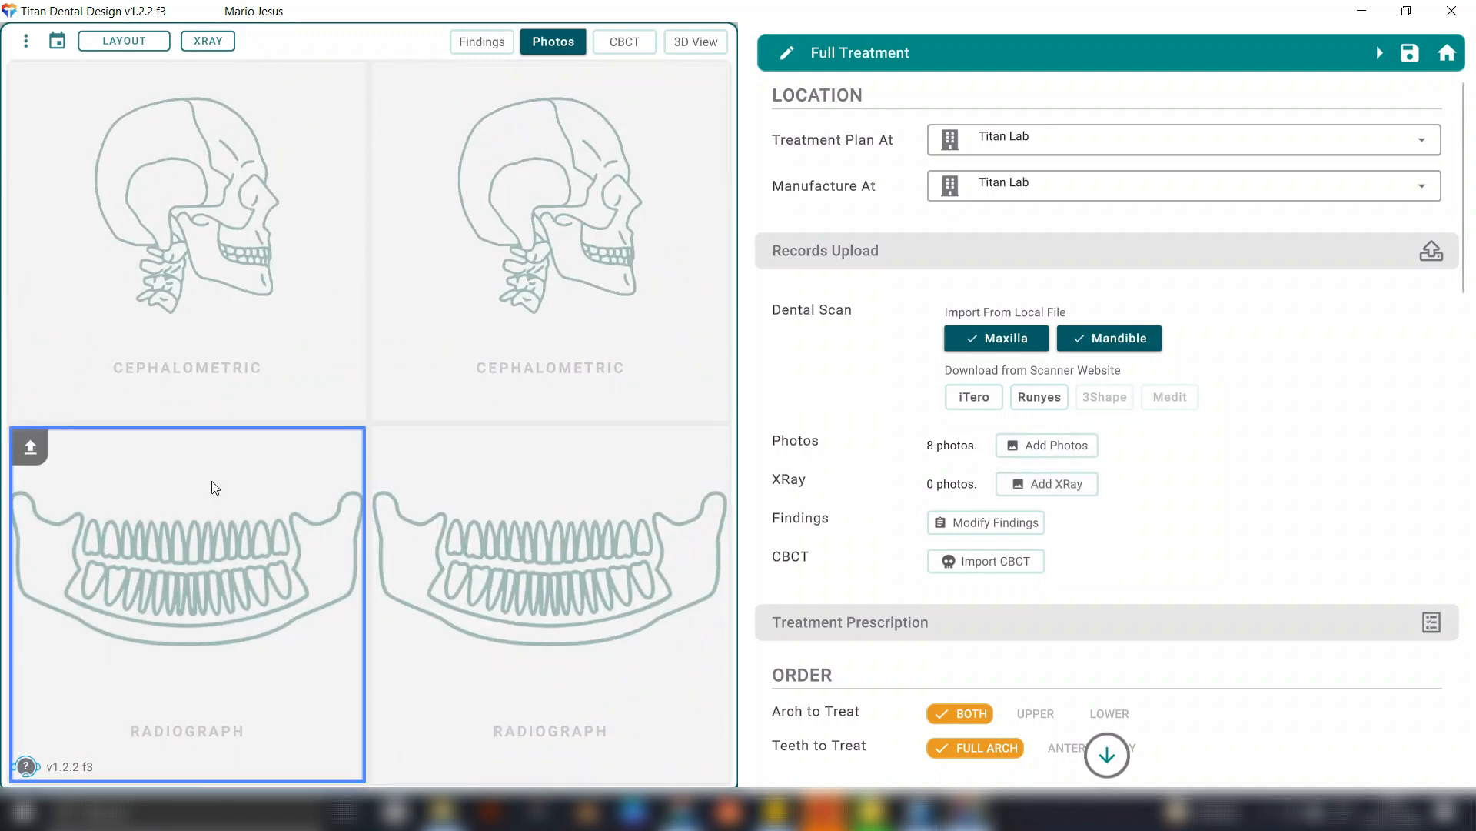
{"action": "left_click", "coordinate": [306, 208]}
{"action": "double_click", "coordinate": [303, 205]}
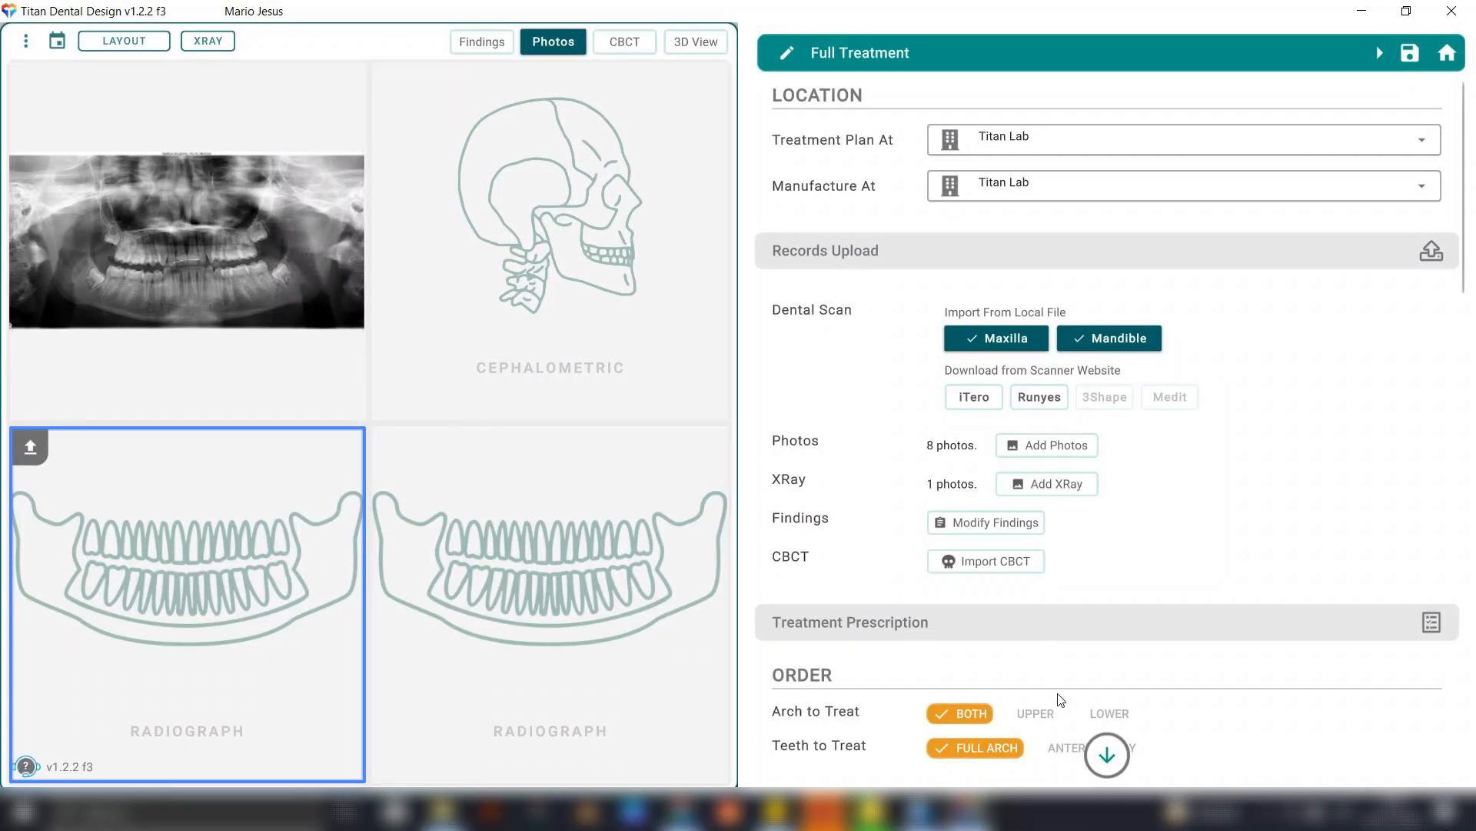
Enter additional instructions: maximum 0.25 mm movement per aligner for patient comfort, overbite correction in both arches, maintaining an optimal class I relationship.
{"action": "scroll", "coordinate": [1058, 690], "scroll_direction": "down", "scroll_amount": 10}
{"action": "scroll", "coordinate": [1057, 690], "scroll_direction": "down", "scroll_amount": 10}
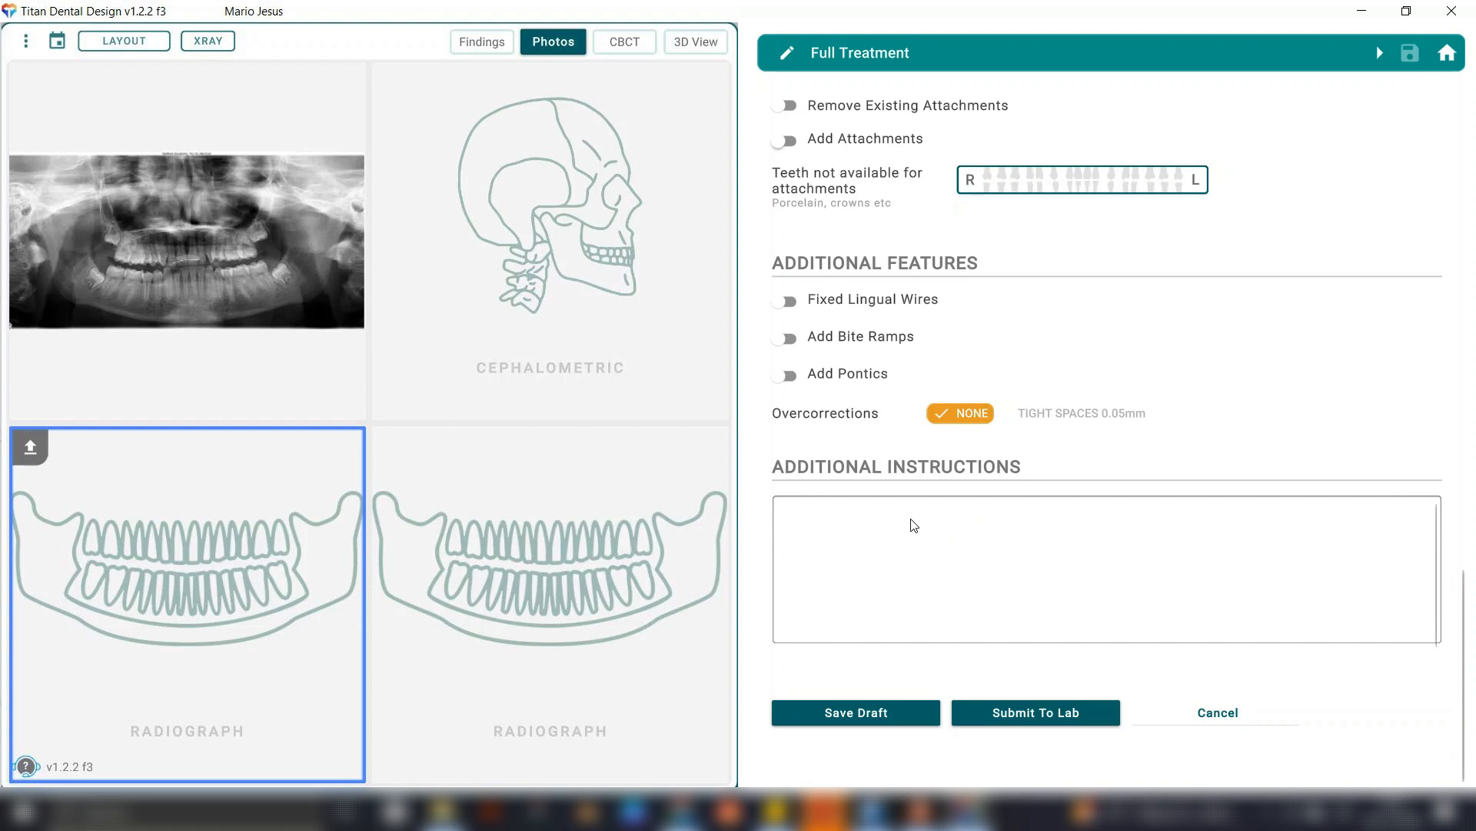
{"action": "type", "text": "Please plan treatment with a maximun movementof 0.25 mm per"}
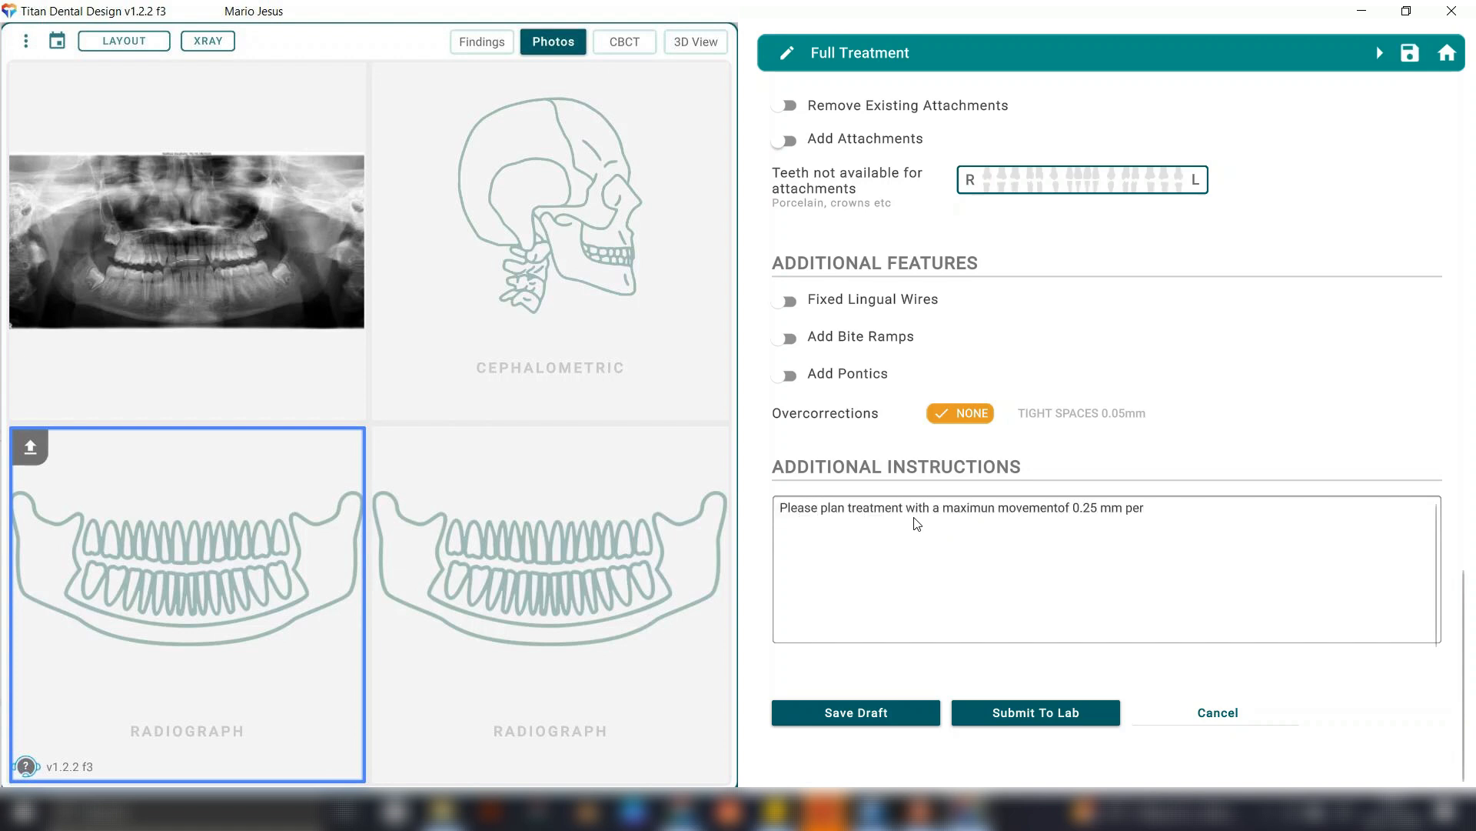
{"action": "left_click", "coordinate": [1062, 511]}
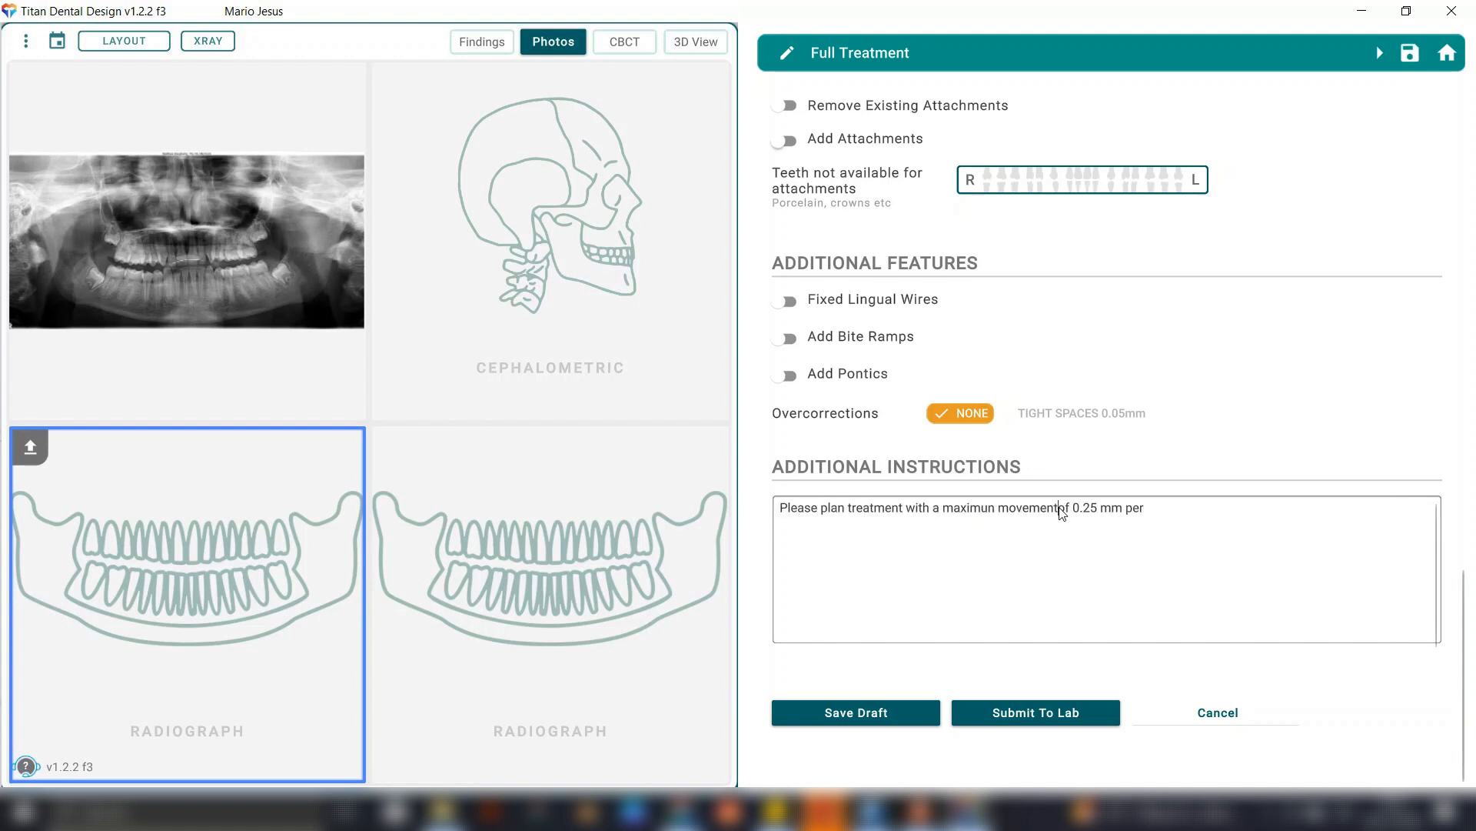
{"action": "left_click", "coordinate": [1128, 536]}
{"action": "type", "text": "aligner to ensure patient comfort. Be sure to correct the overbite in b"}
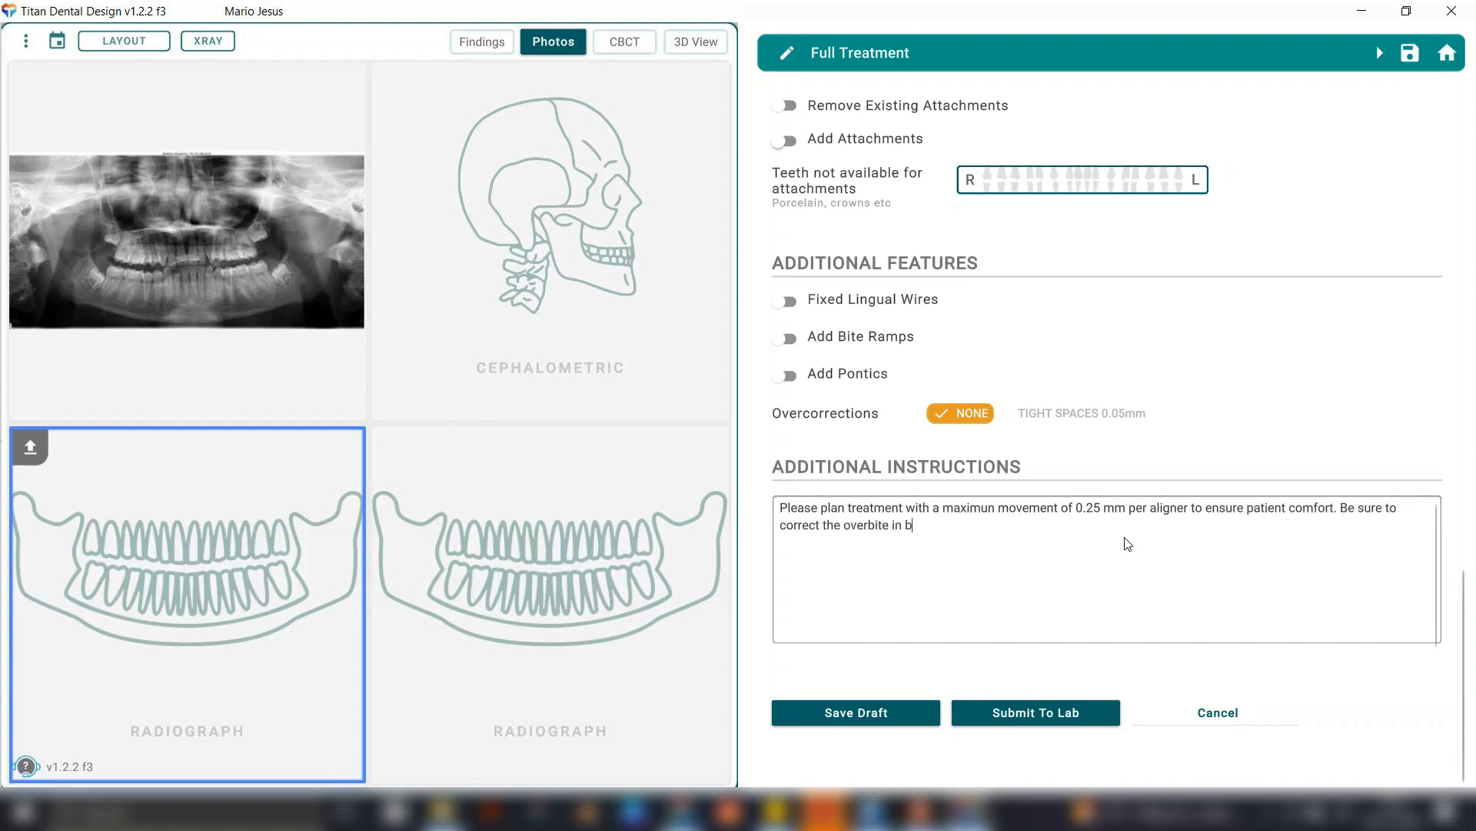
{"action": "type", "text": "oth arches while maintaining an optimal class I relationship"}
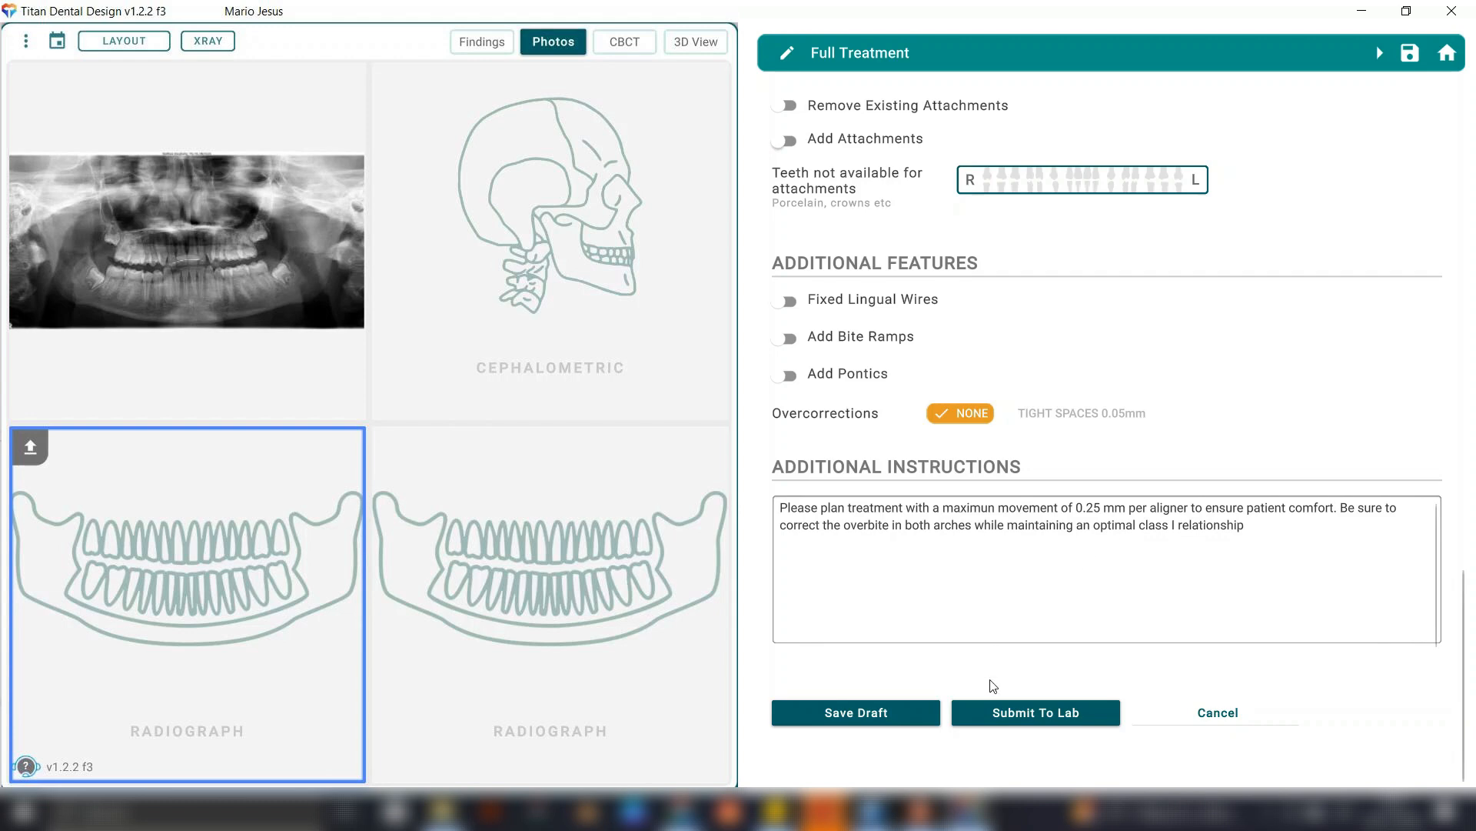
{"action": "type", "text": "."}
Submit the full treatment order to the lab and acknowledge the submission.
{"action": "left_click", "coordinate": [1083, 712]}
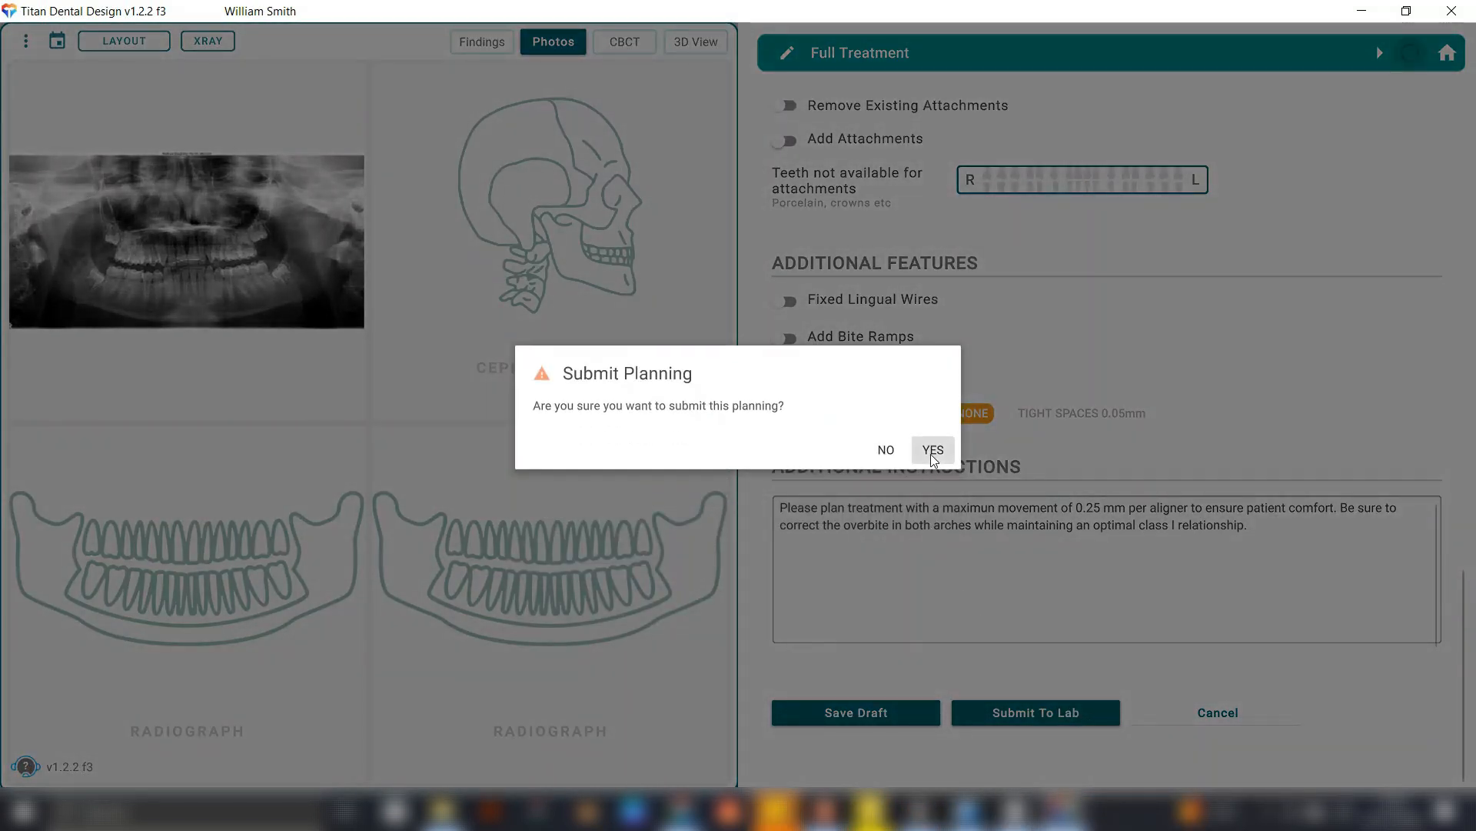
{"action": "left_click", "coordinate": [933, 452]}
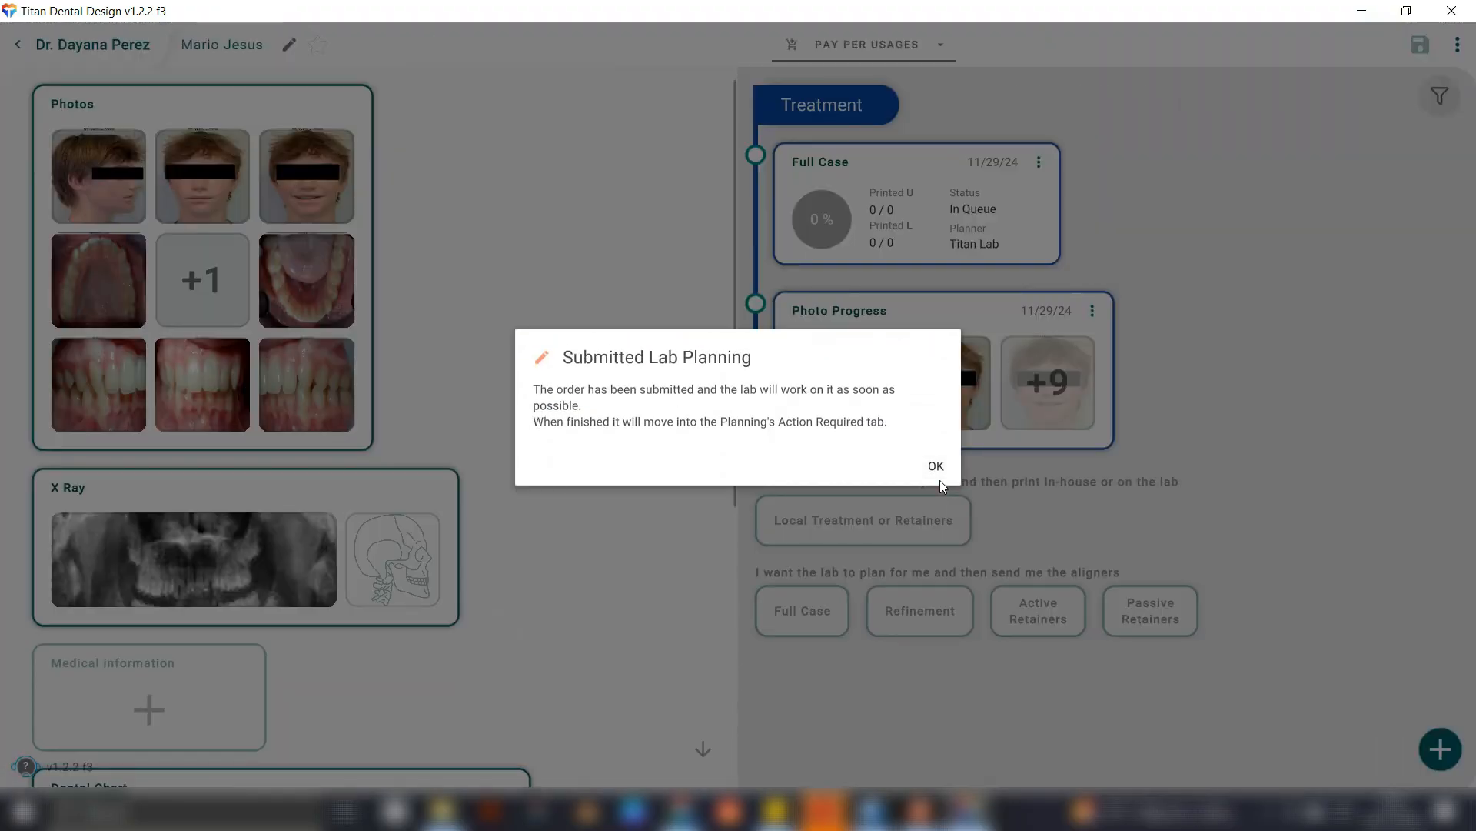
{"action": "left_click", "coordinate": [936, 466]}
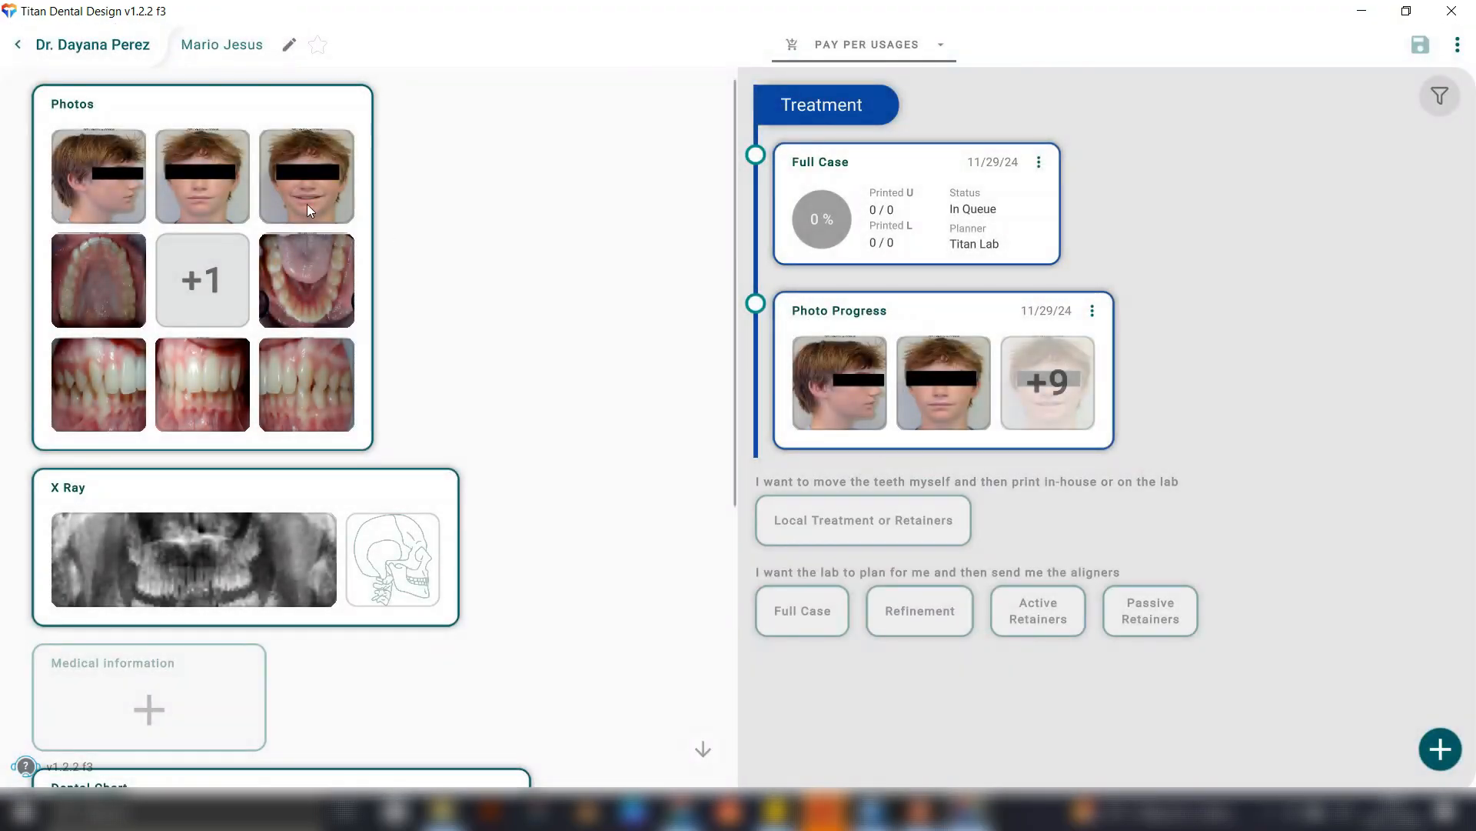
Return to the office overview and show the plannings that are waiting at the lab.
{"action": "left_click", "coordinate": [110, 52]}
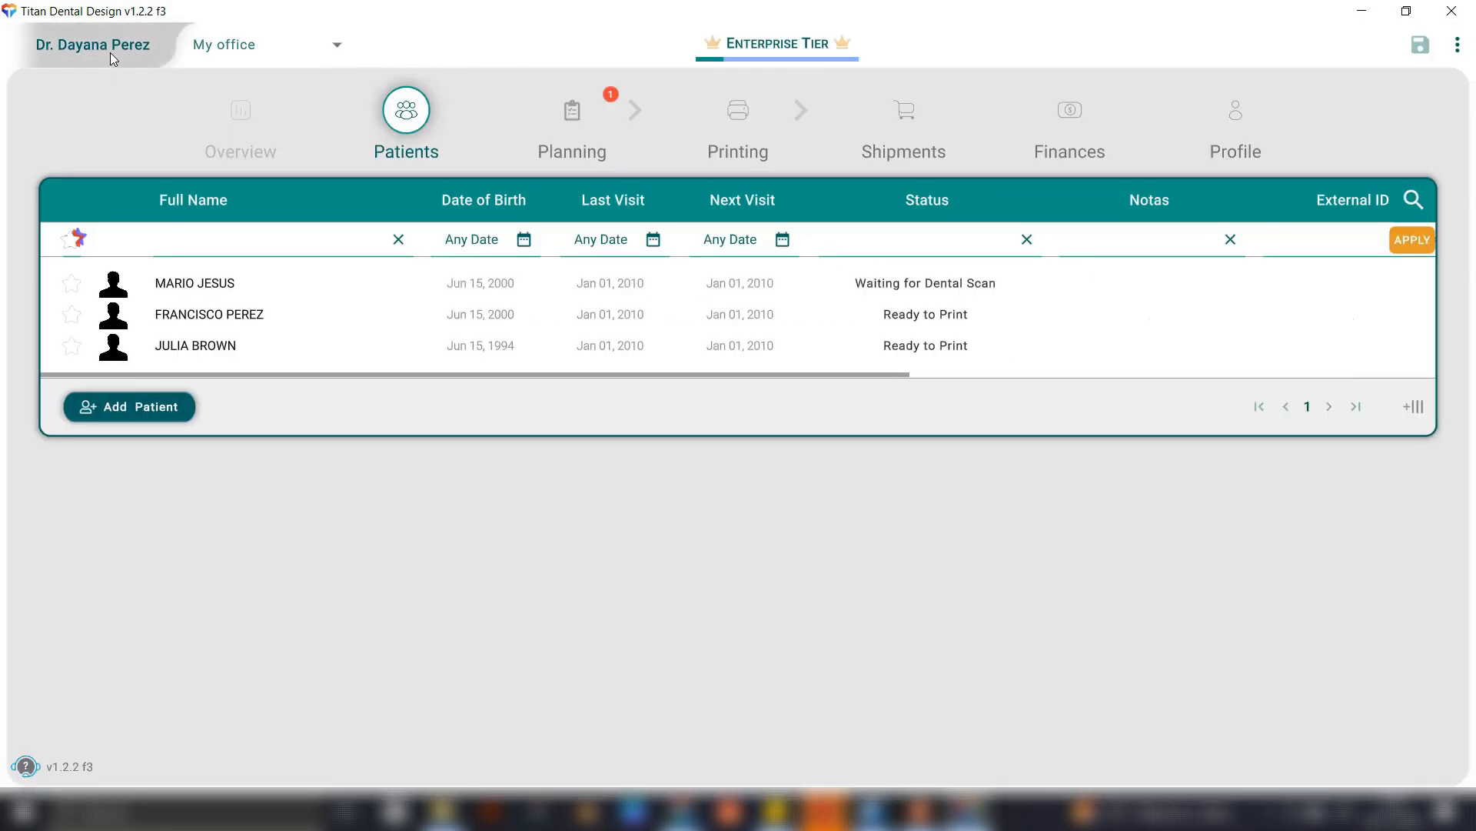
{"action": "left_click", "coordinate": [572, 110]}
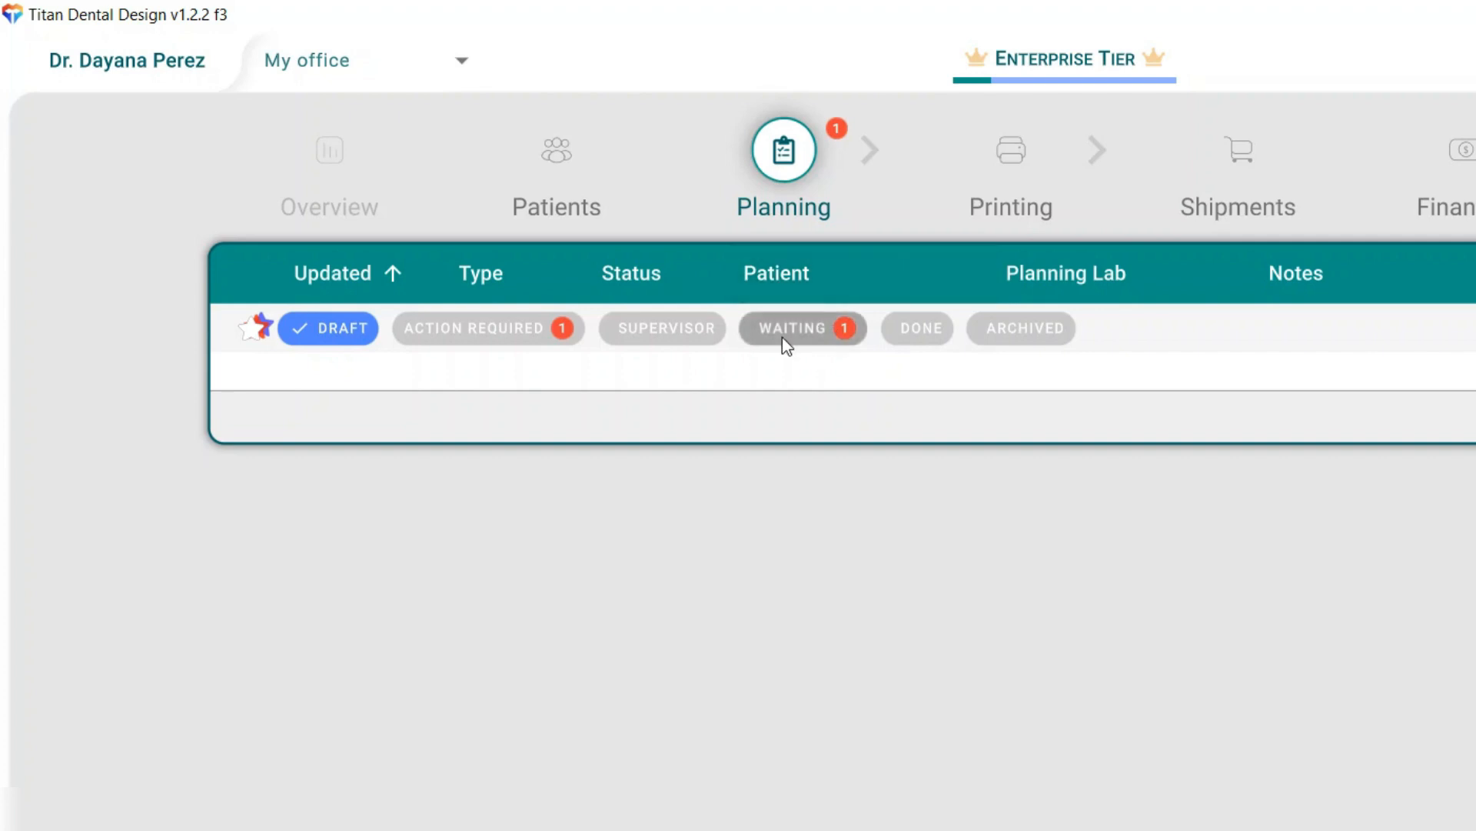
{"action": "left_click", "coordinate": [805, 328]}
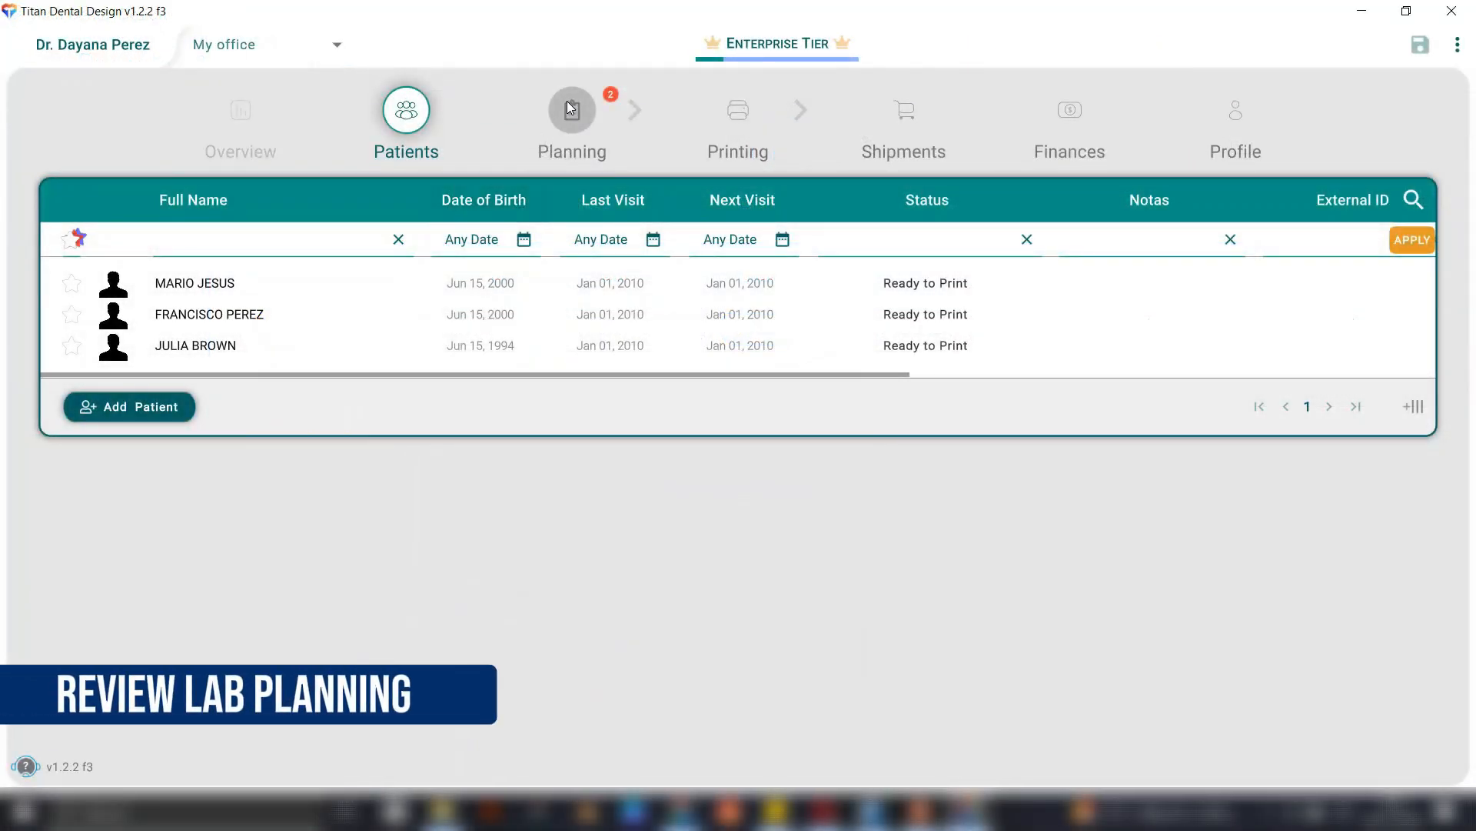
Open the Full Case awaiting approval among the plannings requiring action and inspect the lab's 3D setup from the side.
{"action": "left_click", "coordinate": [569, 99]}
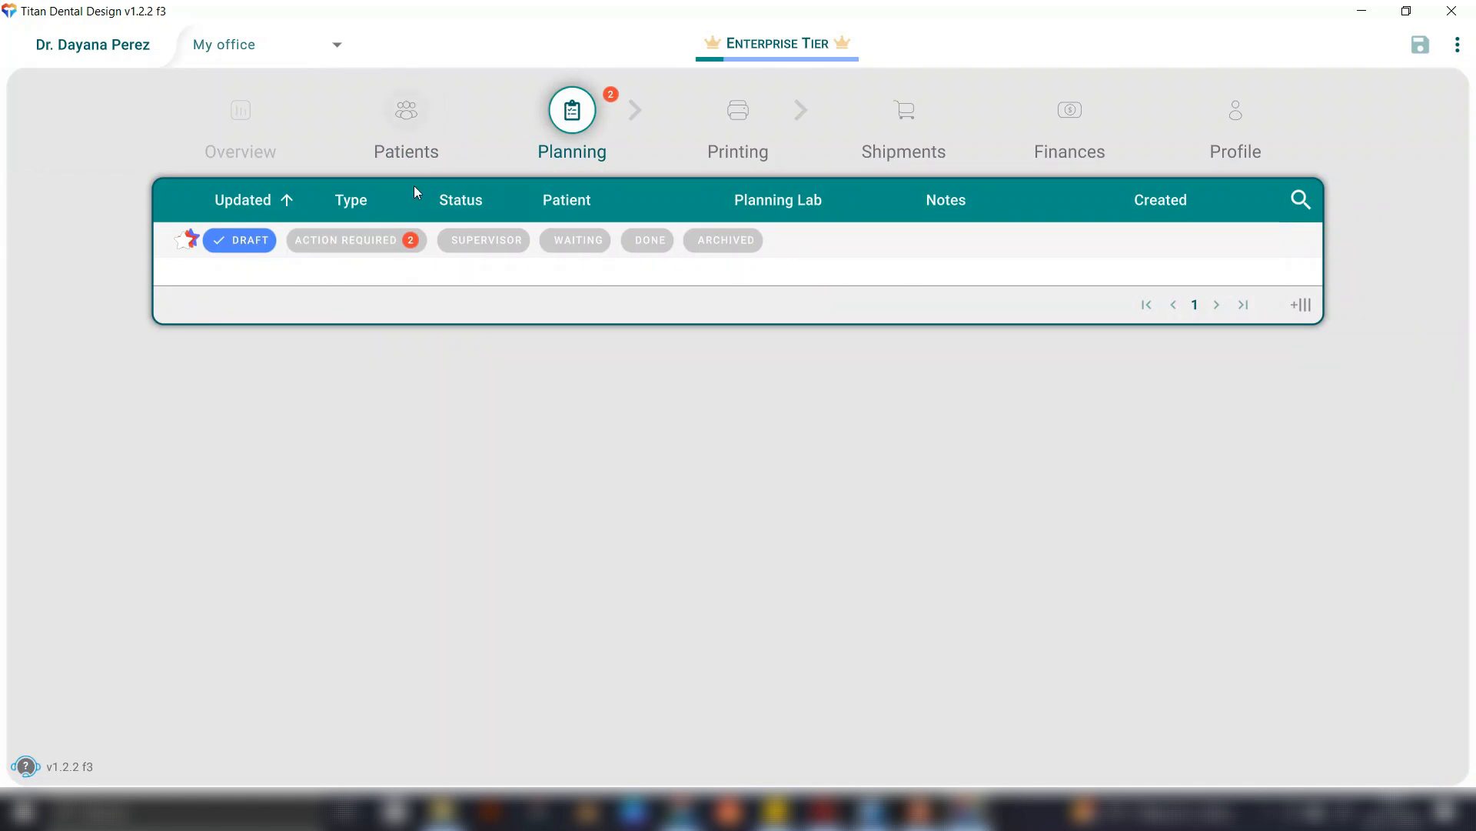
{"action": "left_click", "coordinate": [389, 240]}
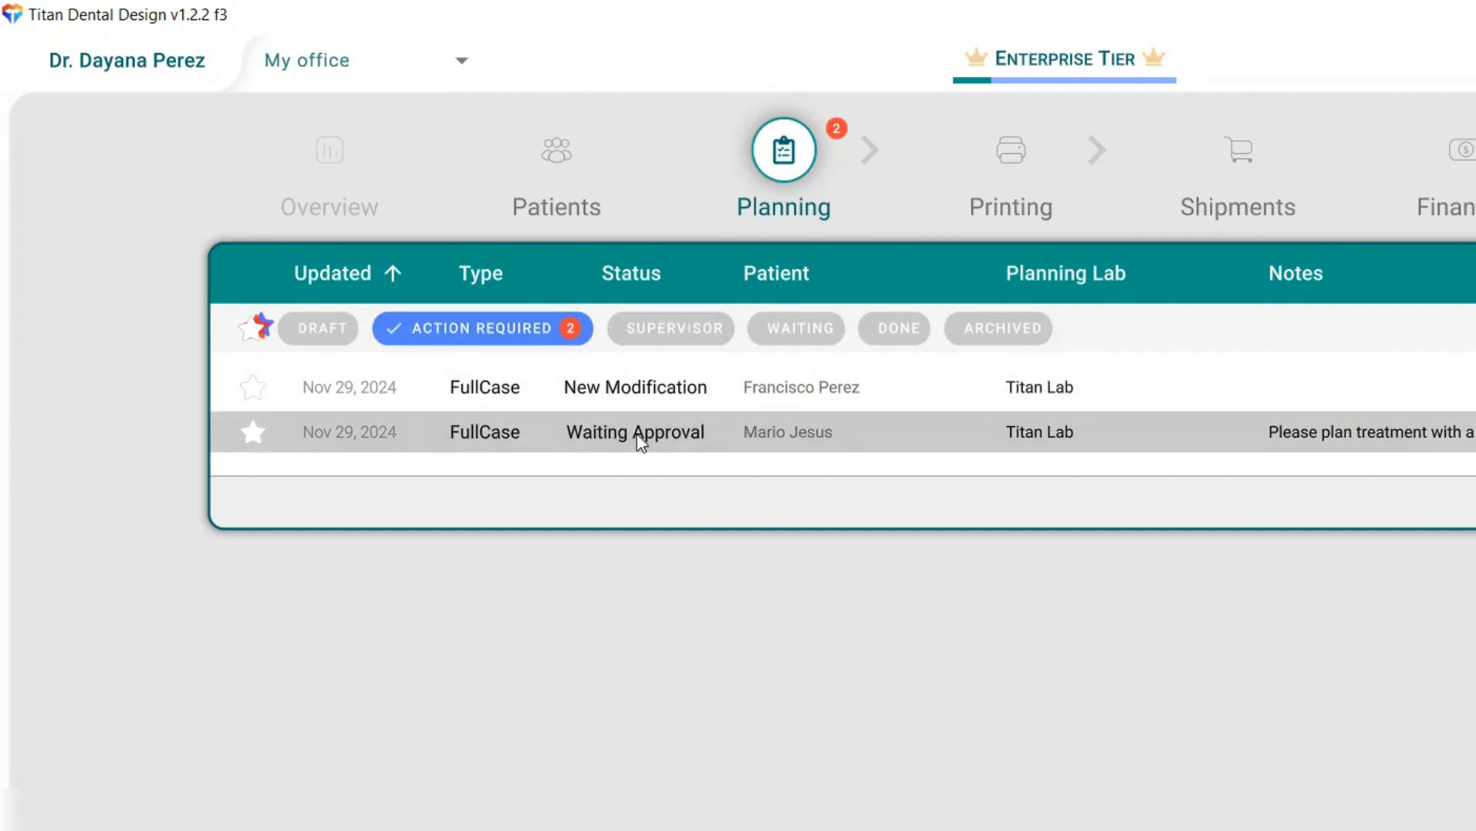
{"action": "left_click", "coordinate": [653, 435]}
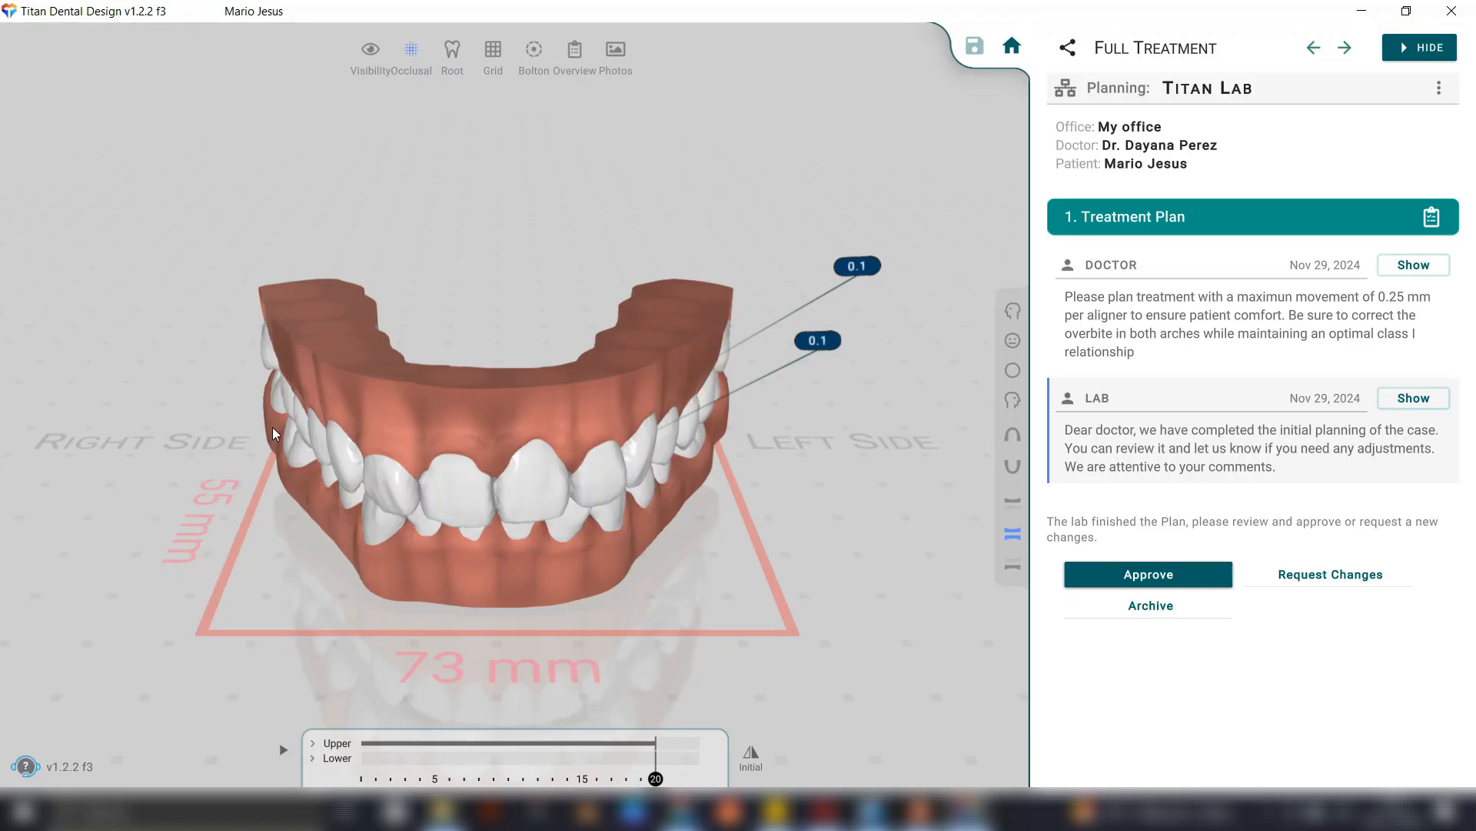
{"action": "left_click_drag", "start_coordinate": [272, 427], "coordinate": [771, 416]}
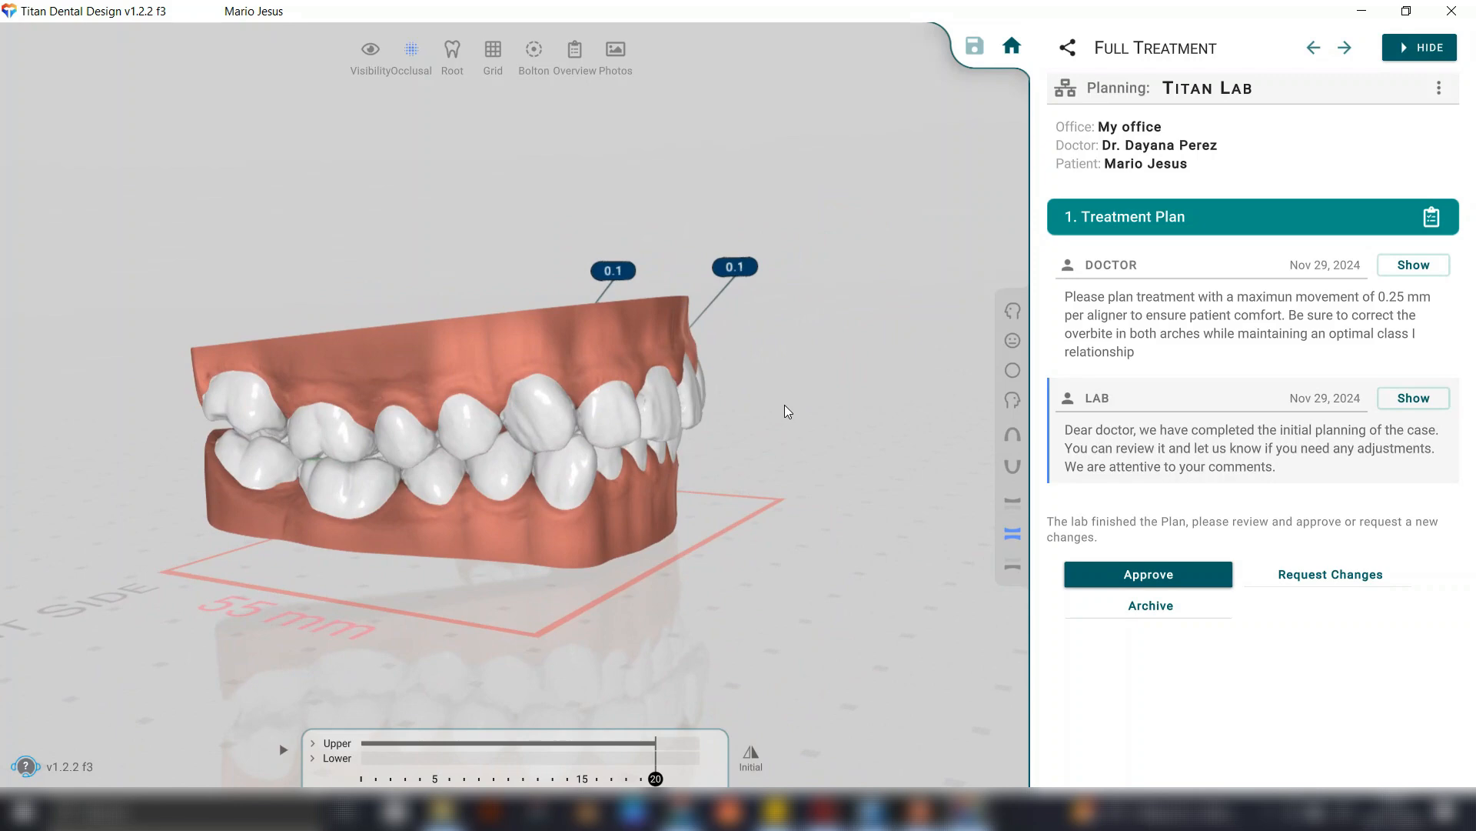
Request a plan change thanking the lab and asking to reduce canine movement to 0.2 mm per aligner for patient comfort, and submit it.
{"action": "left_click", "coordinate": [1335, 578]}
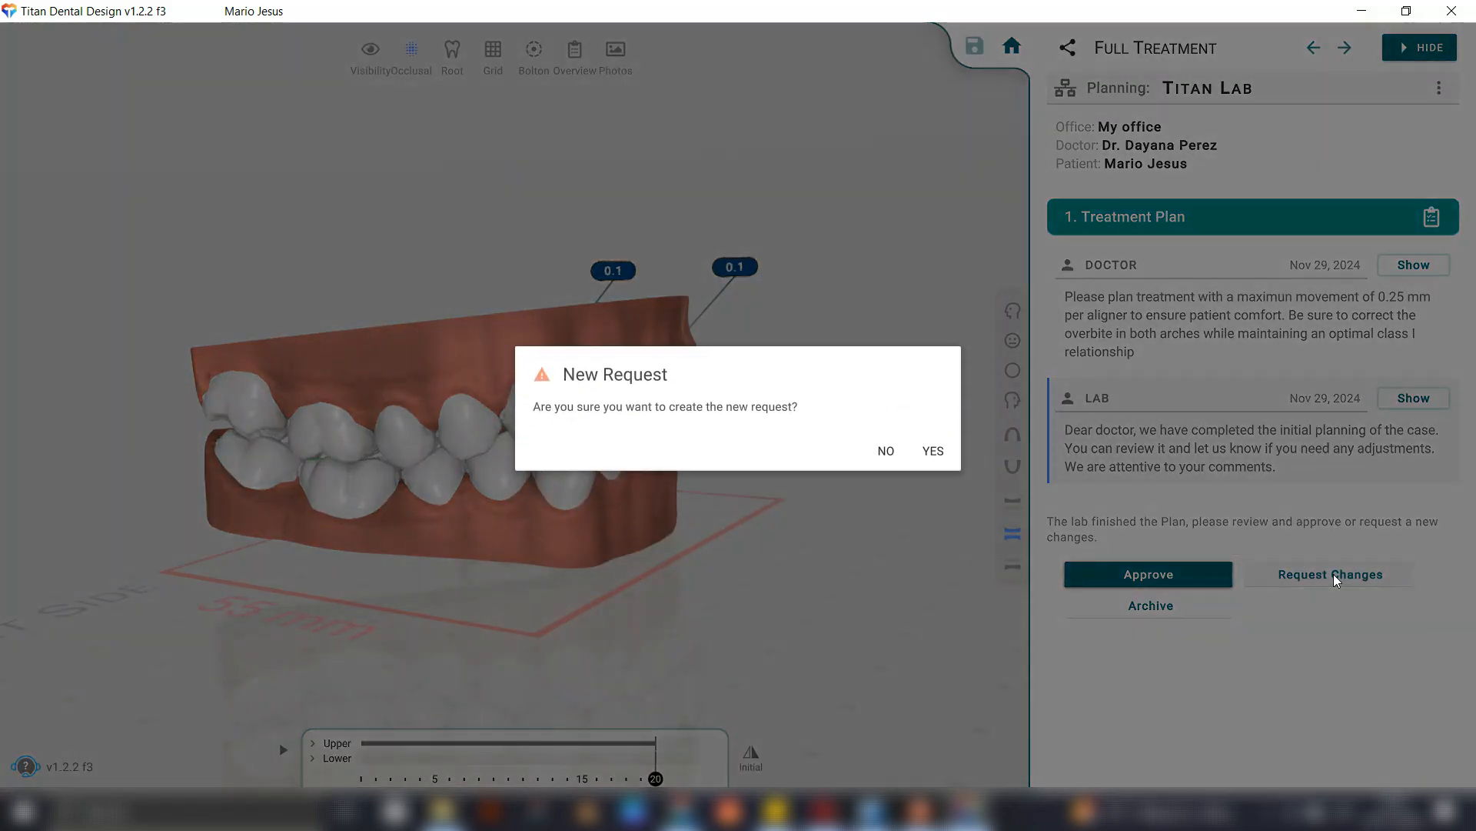
{"action": "left_click", "coordinate": [933, 453]}
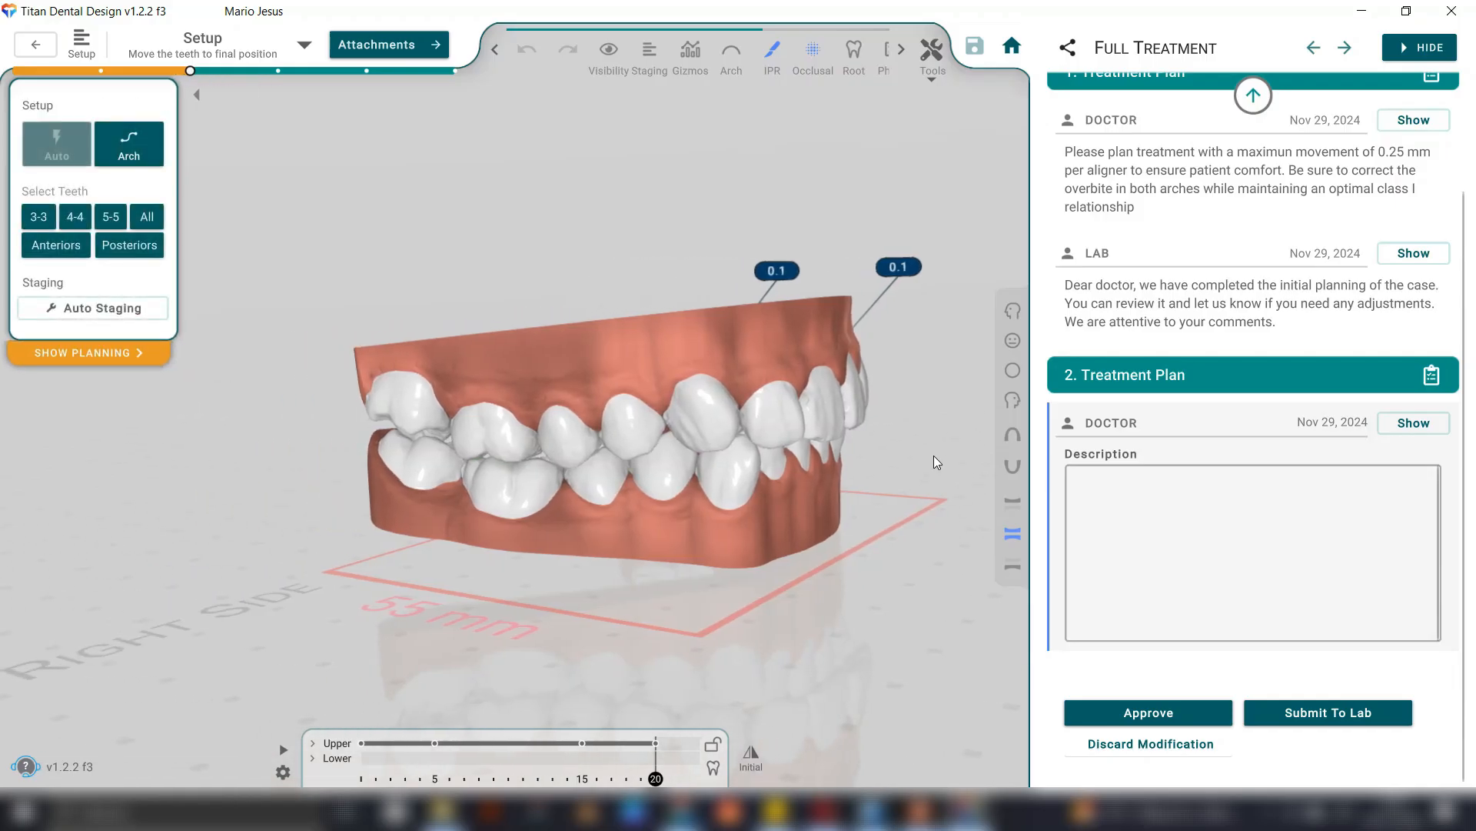
{"action": "left_click", "coordinate": [1140, 506]}
{"action": "type", "text": "Thanks for the plan sent. Everything looks good, but I would like to reduce the movement in the canines to 0.2 mm per aligner for patient comfort"}
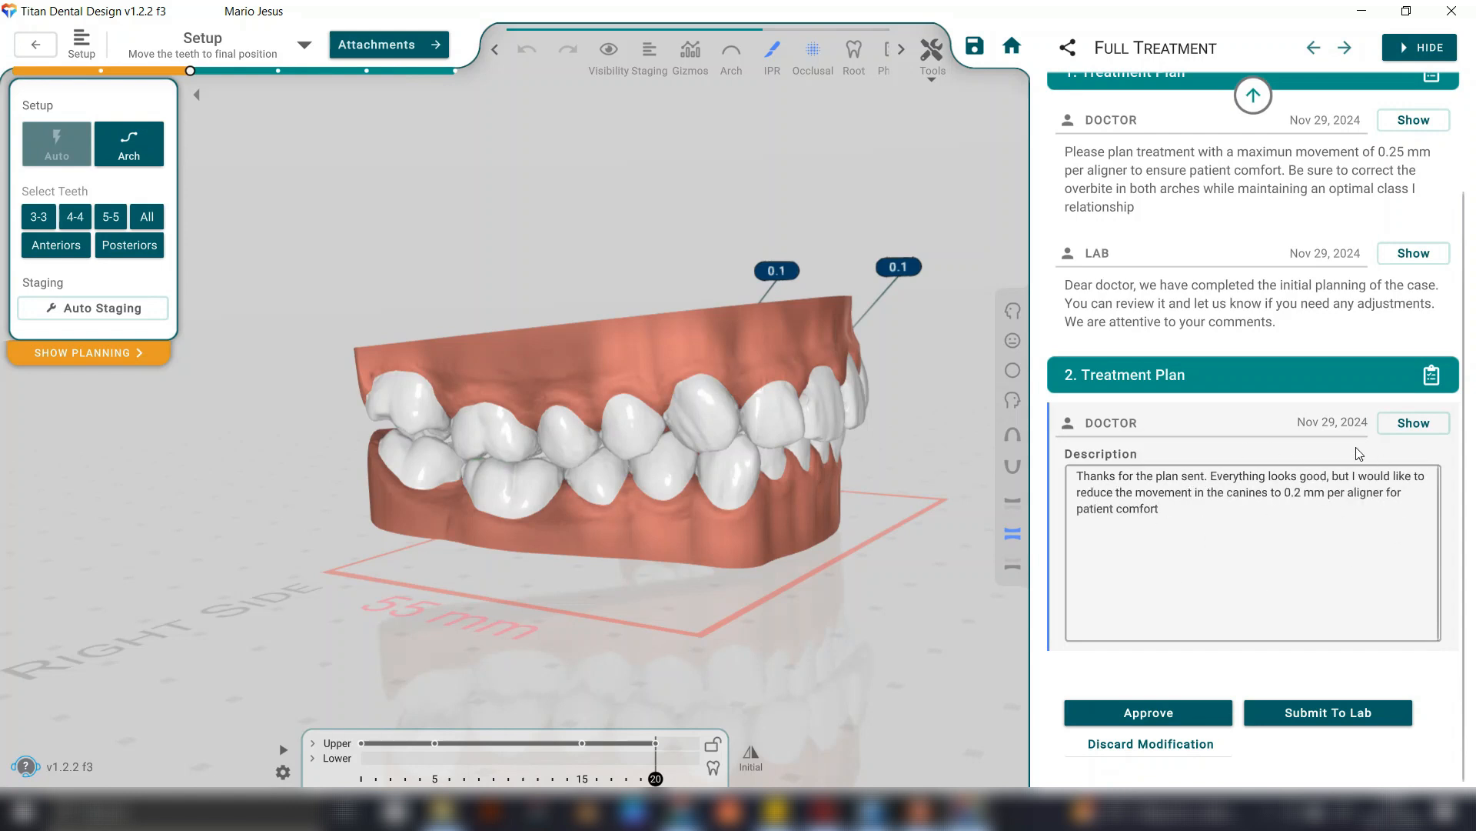
{"action": "left_click", "coordinate": [1358, 712]}
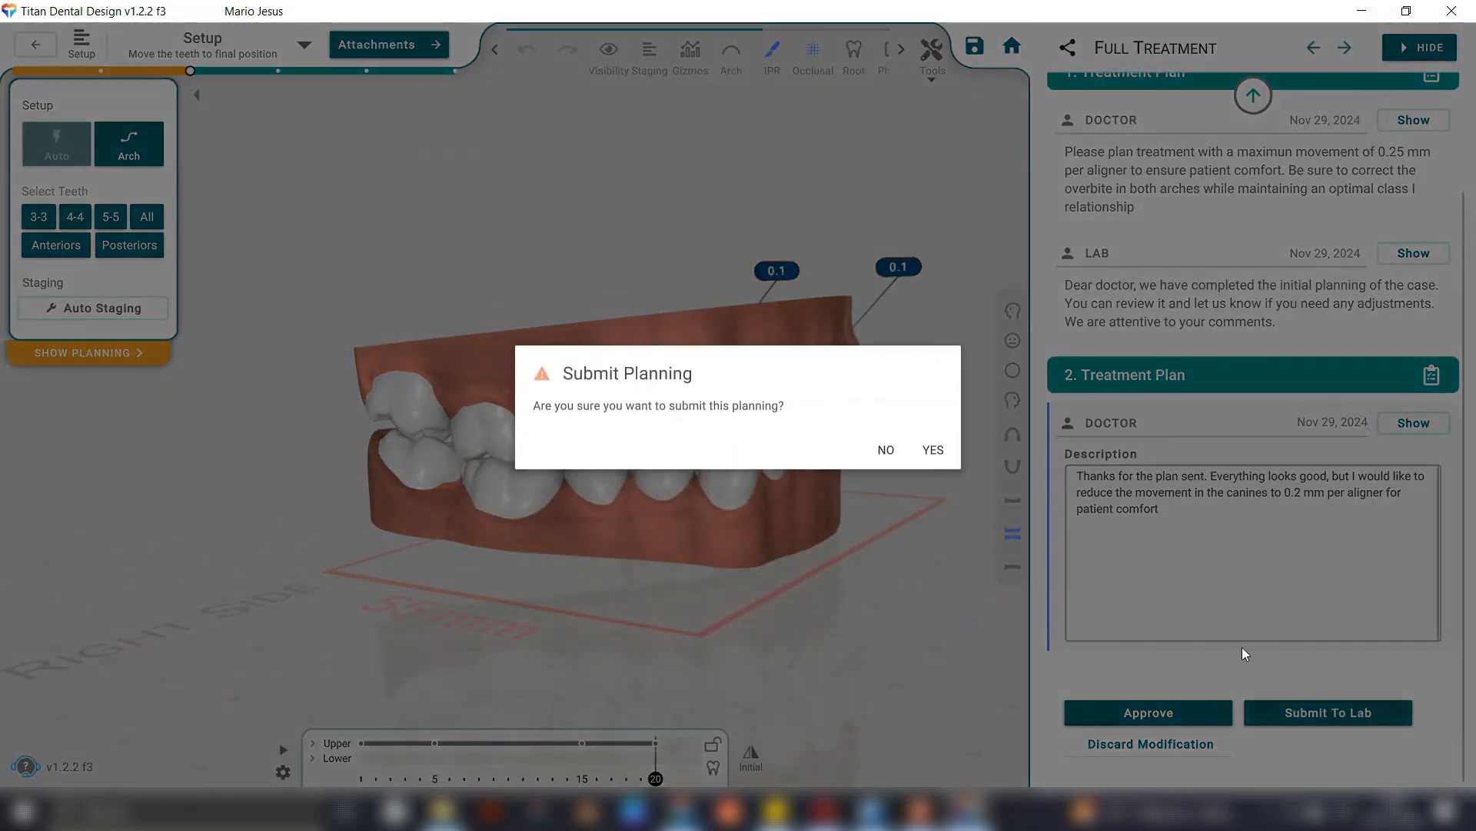
{"action": "left_click", "coordinate": [947, 454]}
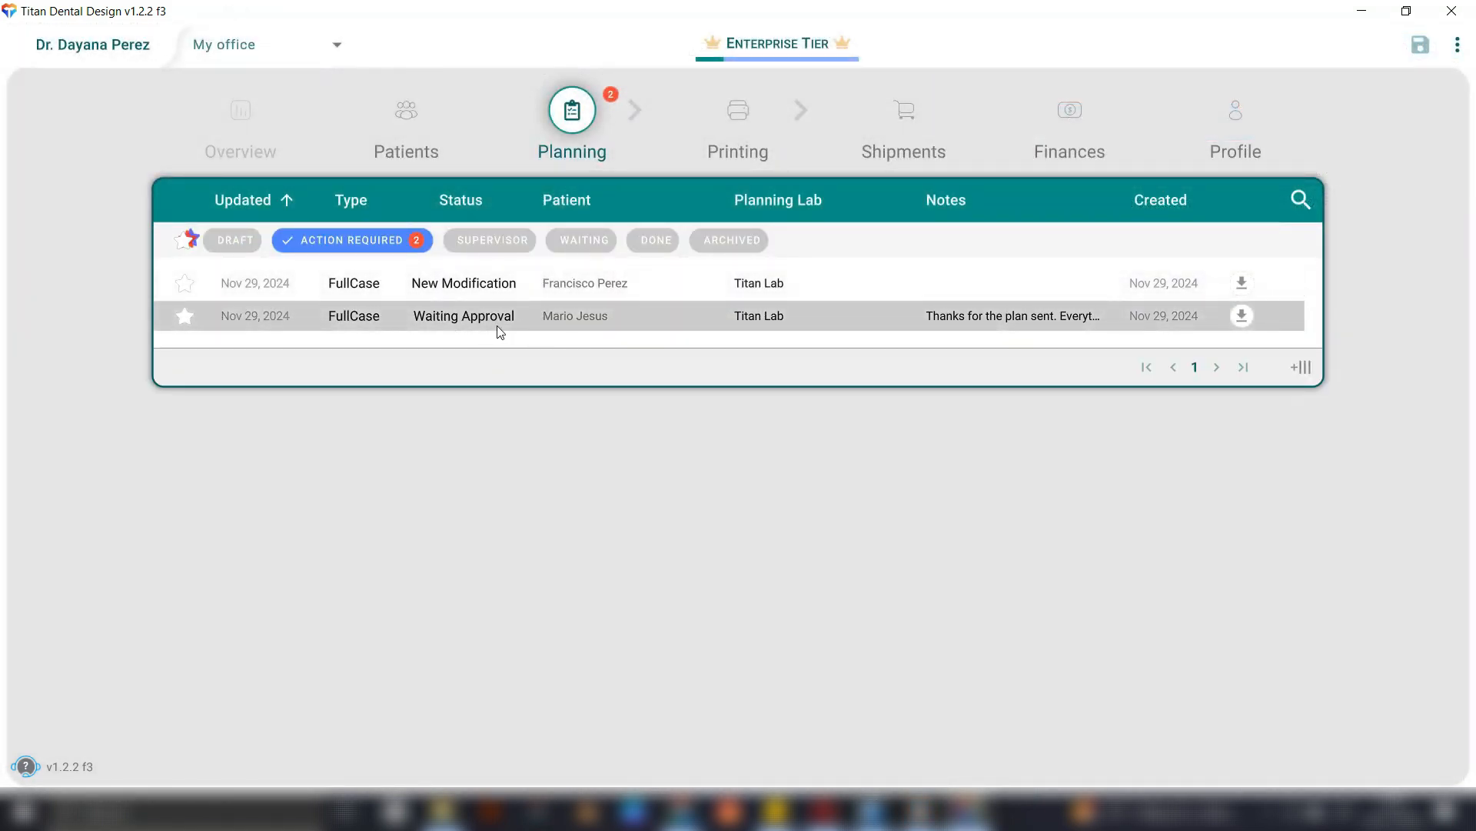
Open the revised Full Case awaiting approval and review the lab's reply and the adjusted 3D setup.
{"action": "left_click", "coordinate": [556, 323]}
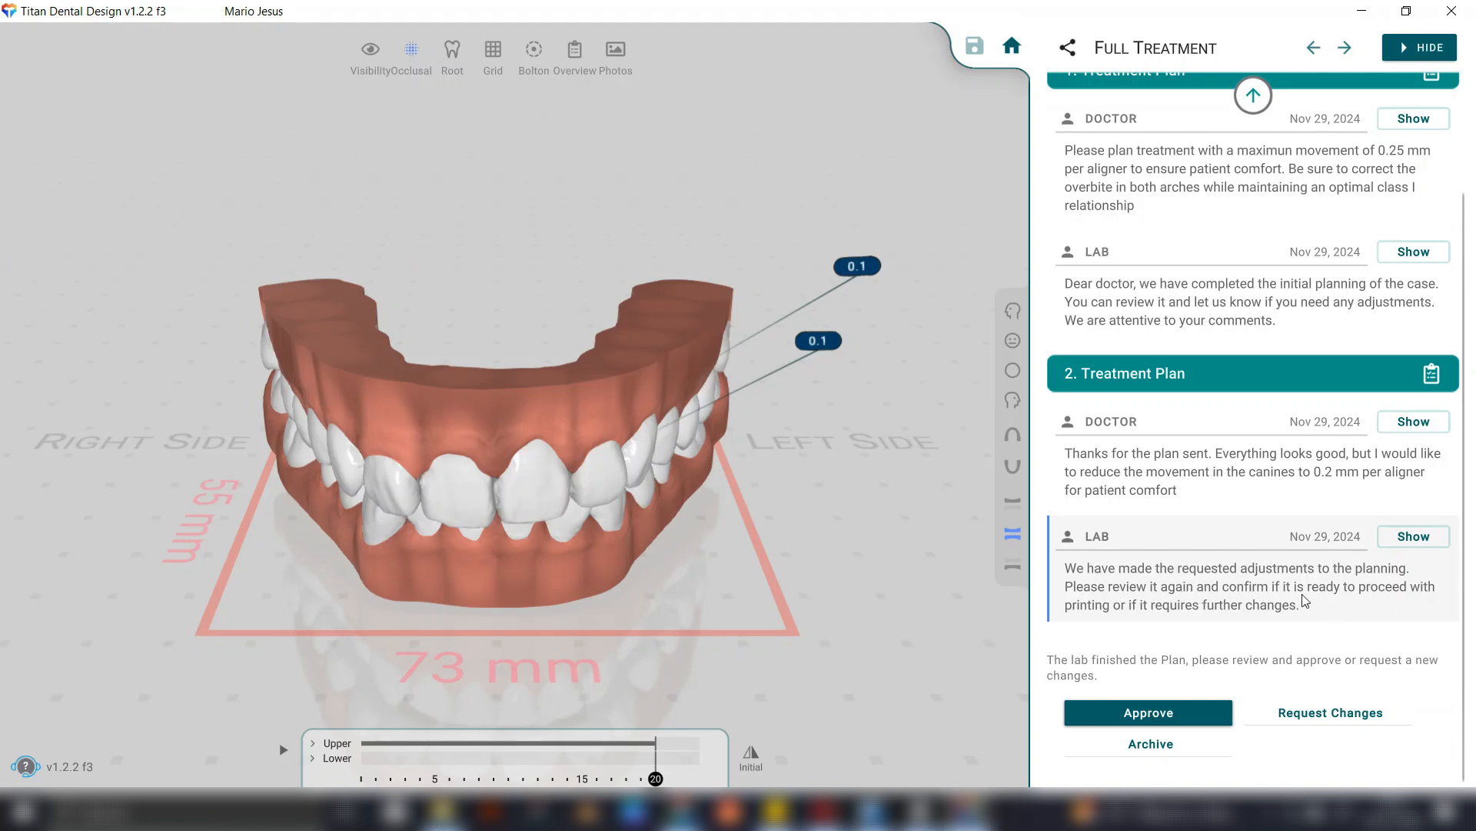
{"action": "left_click_drag", "start_coordinate": [154, 348], "coordinate": [1196, 616]}
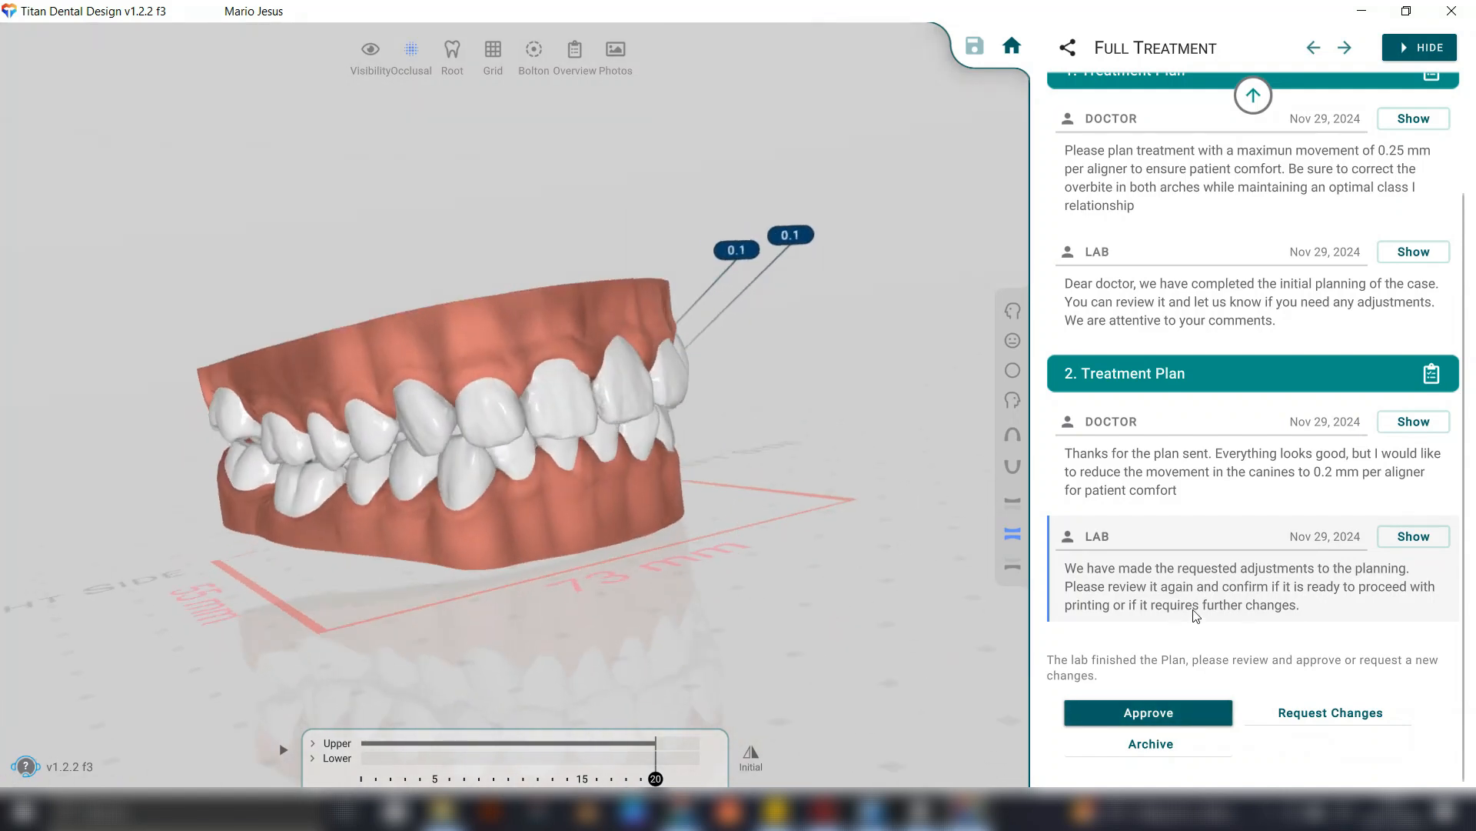
Approve the revised plan for manufacturing and pay for its aligner order per usage, keeping the proposed shipping, aligner and delivery batch settings.
{"action": "left_click", "coordinate": [1159, 713]}
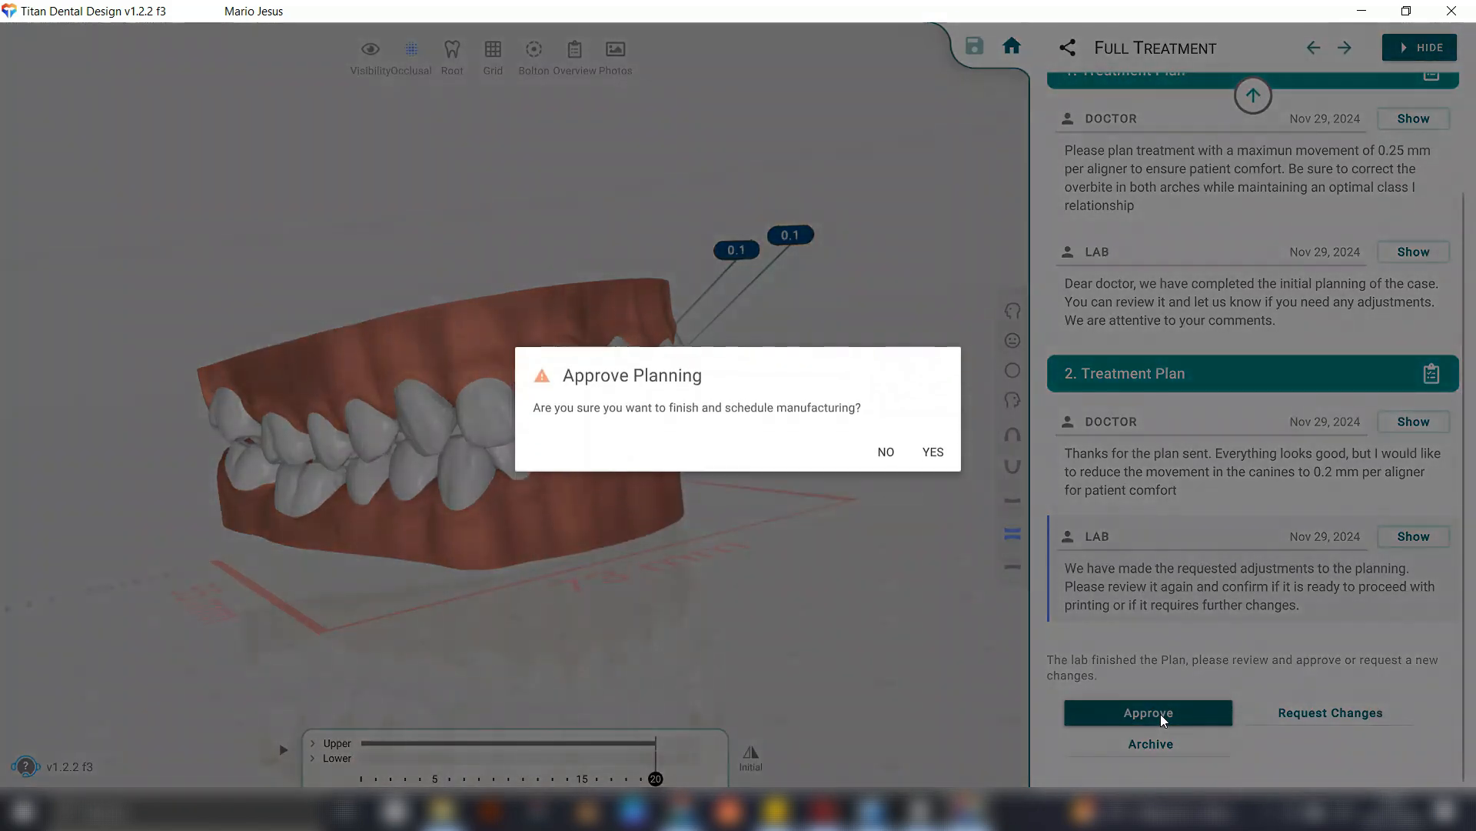
{"action": "left_click", "coordinate": [940, 451]}
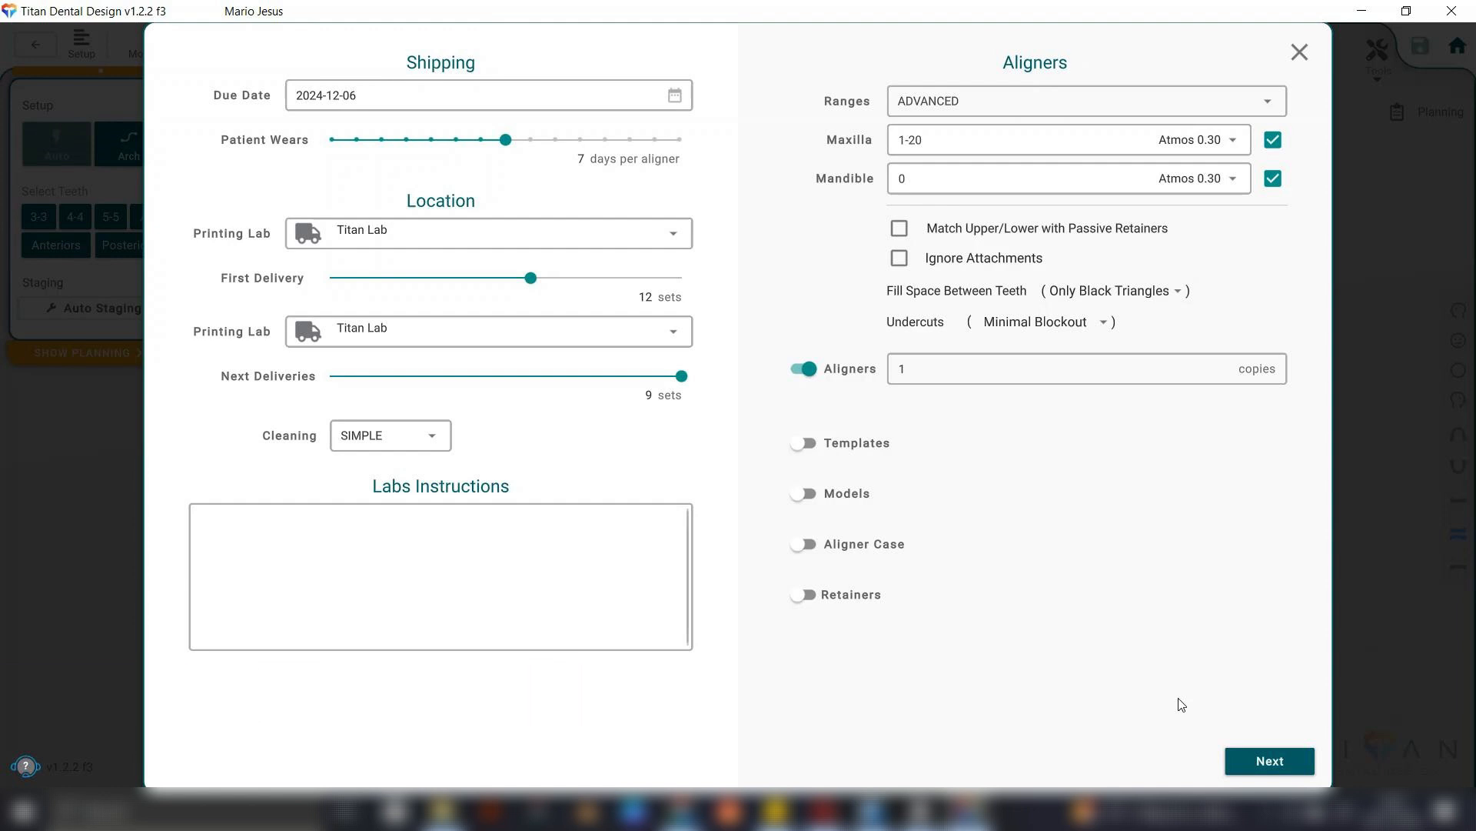
{"action": "left_click", "coordinate": [1290, 763]}
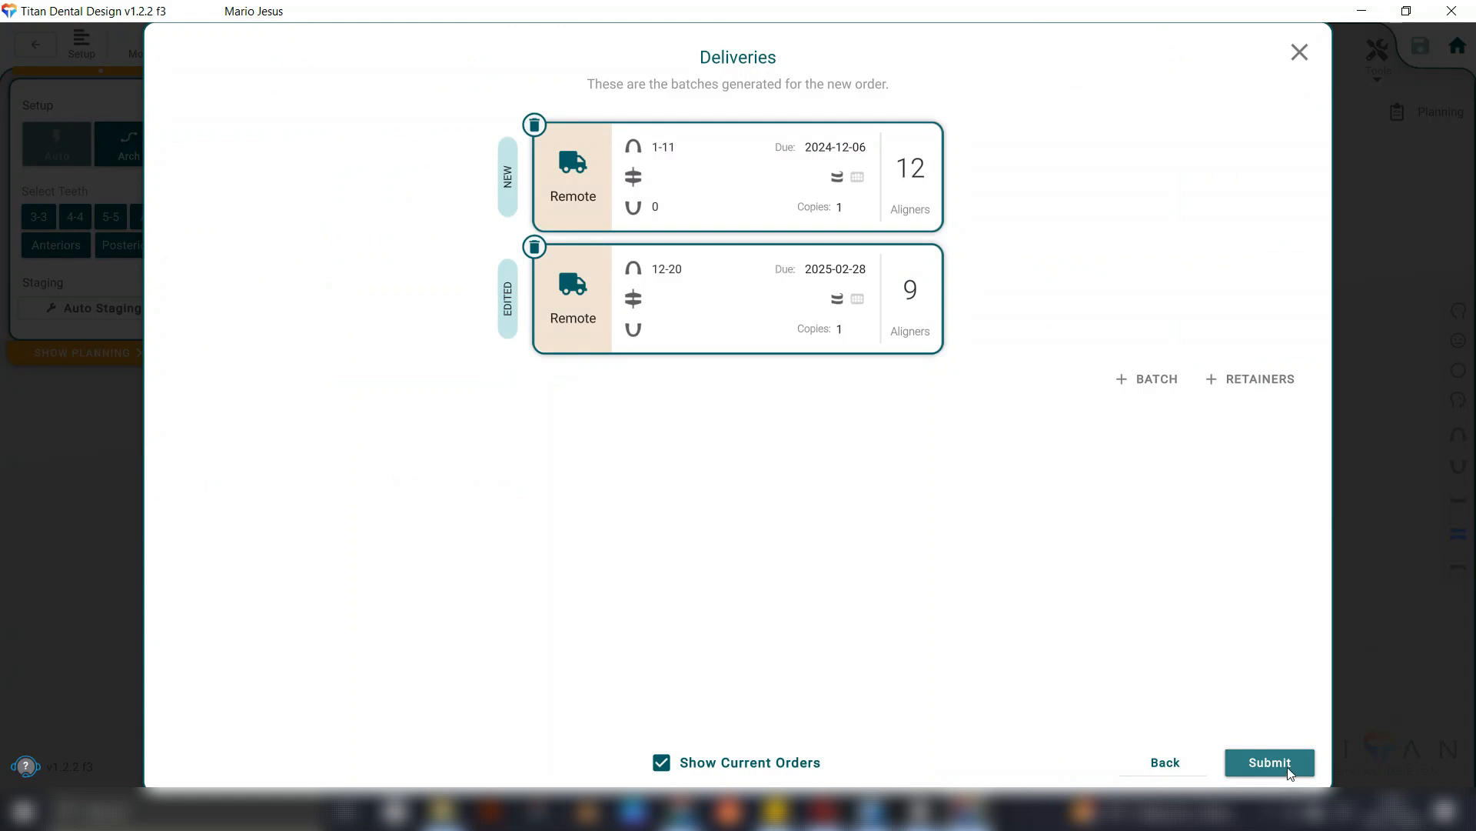
{"action": "left_click", "coordinate": [1289, 766]}
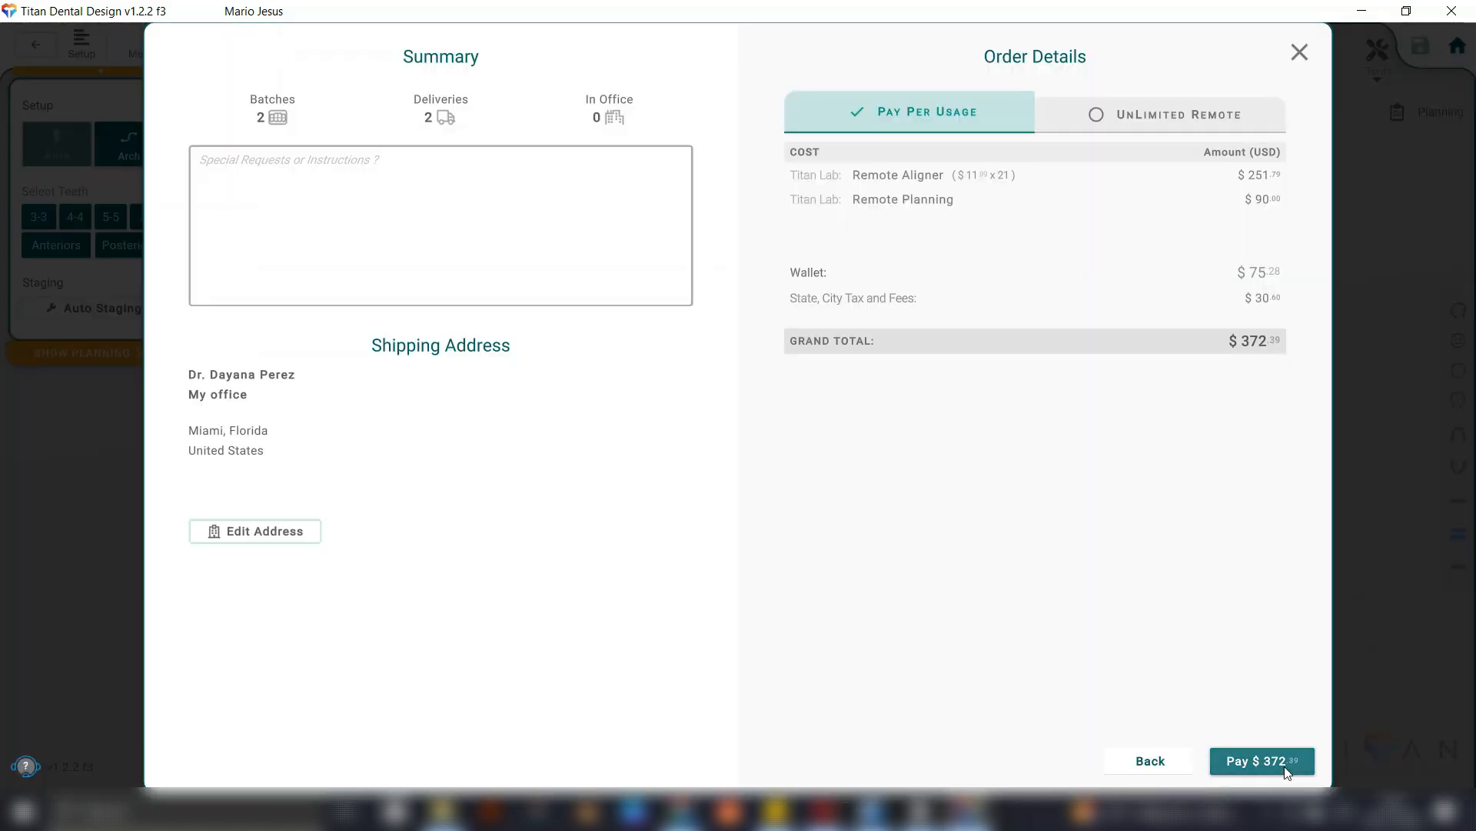
{"action": "left_click", "coordinate": [1285, 766]}
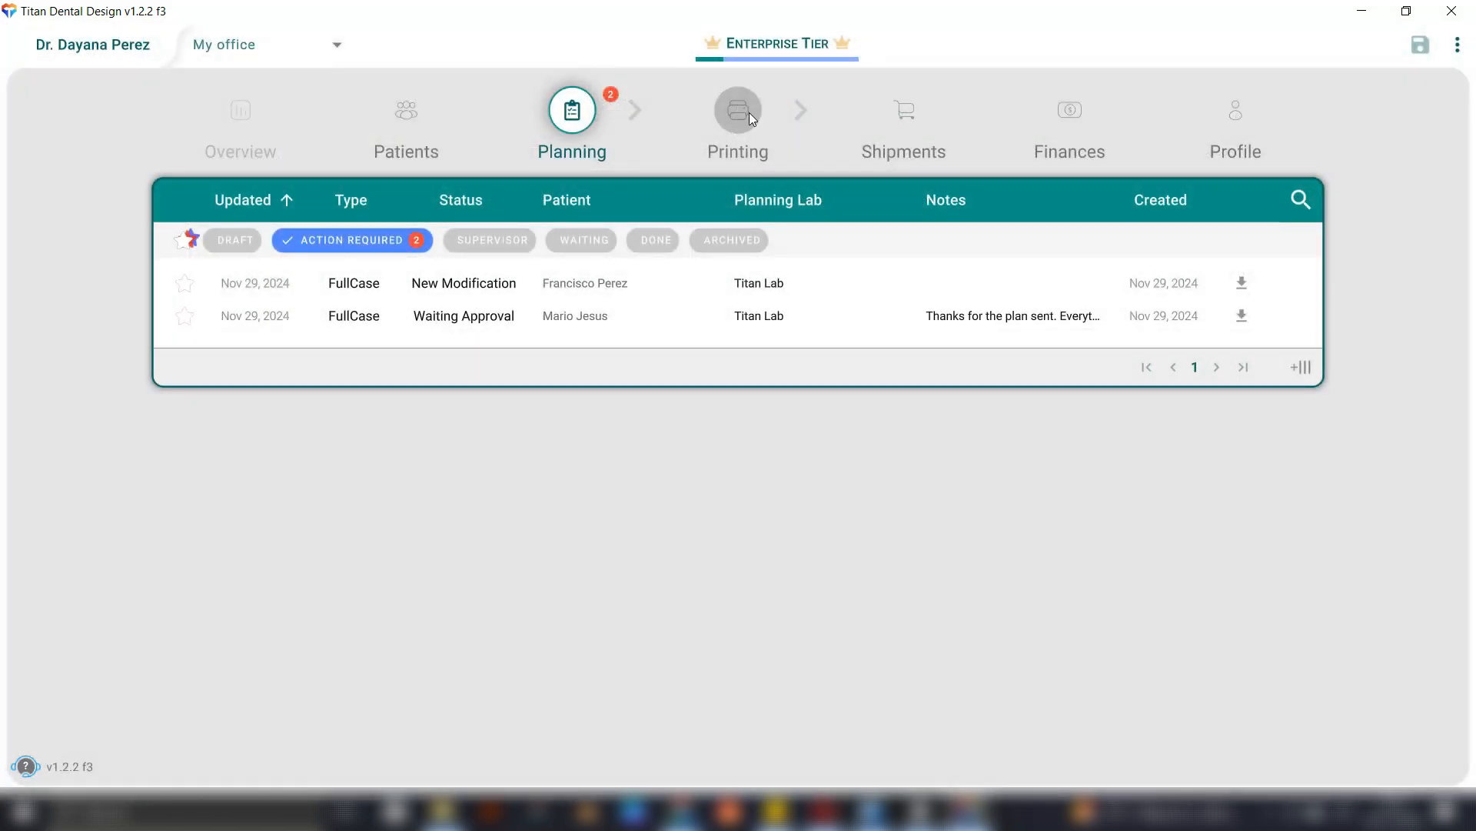
Show the office's in-queue printing orders for local and remote labs.
{"action": "left_click", "coordinate": [749, 112]}
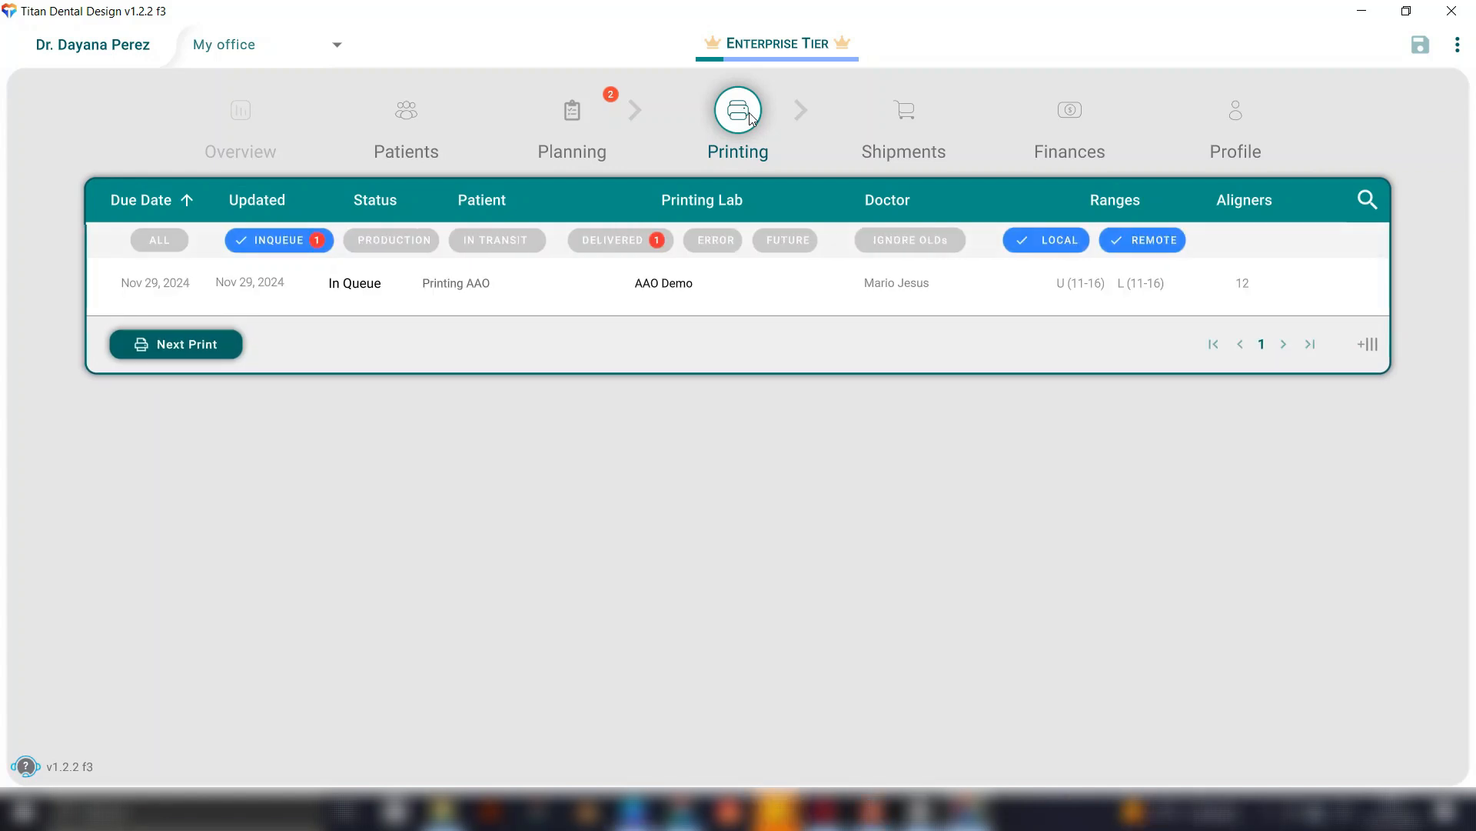